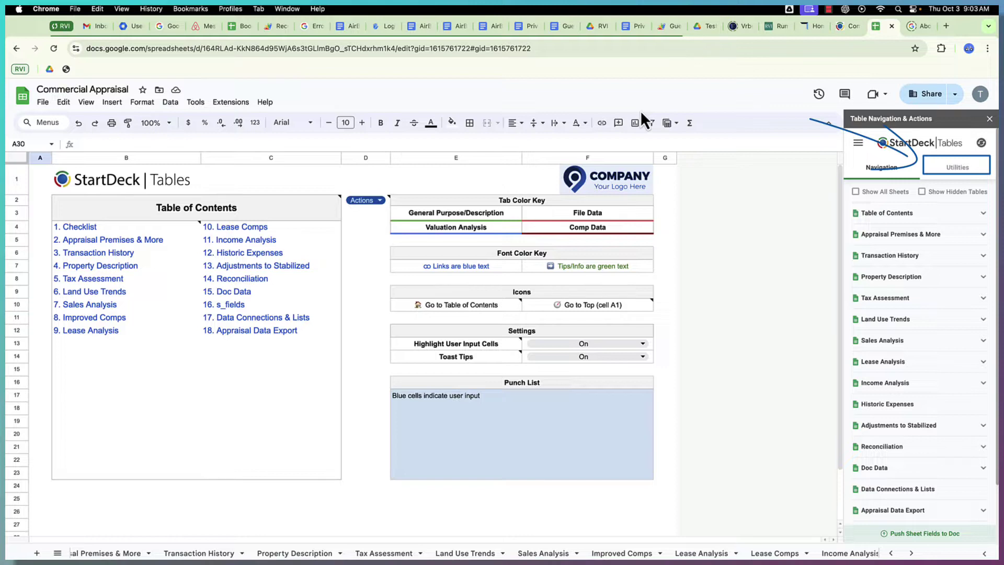
Set up the private commercial appraisal database for the StartDeck templates.
left_click(951, 179)
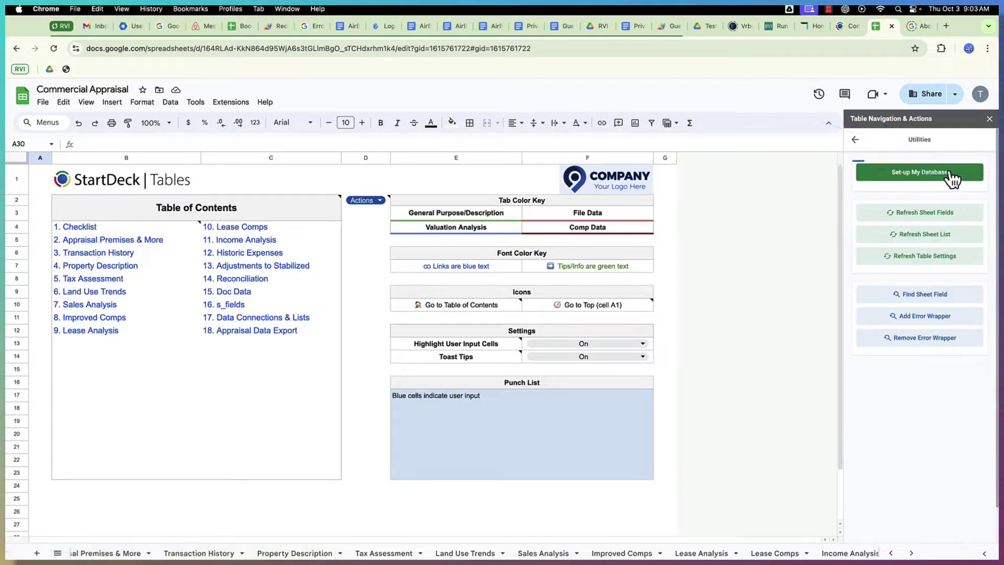
left_click(911, 175)
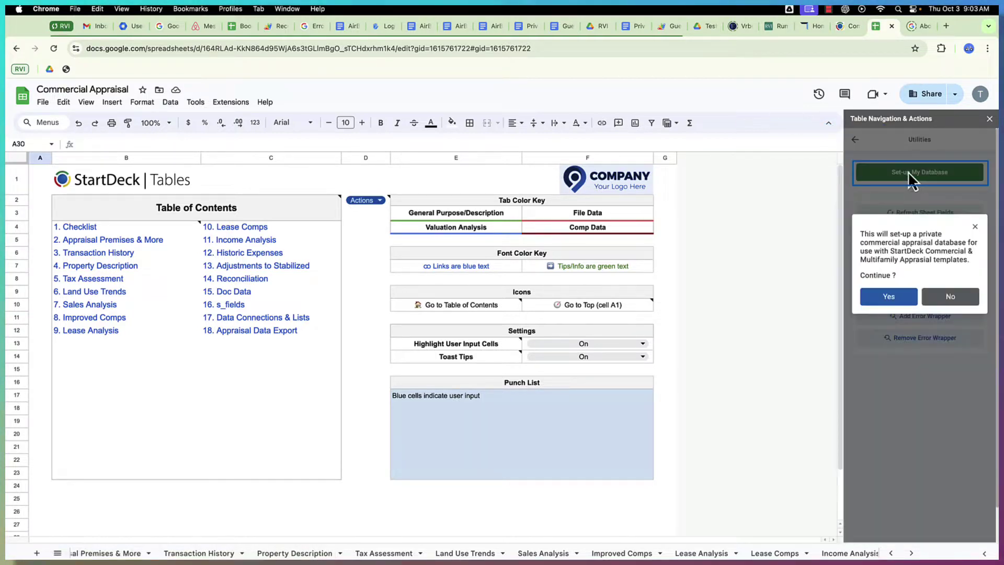
left_click(889, 297)
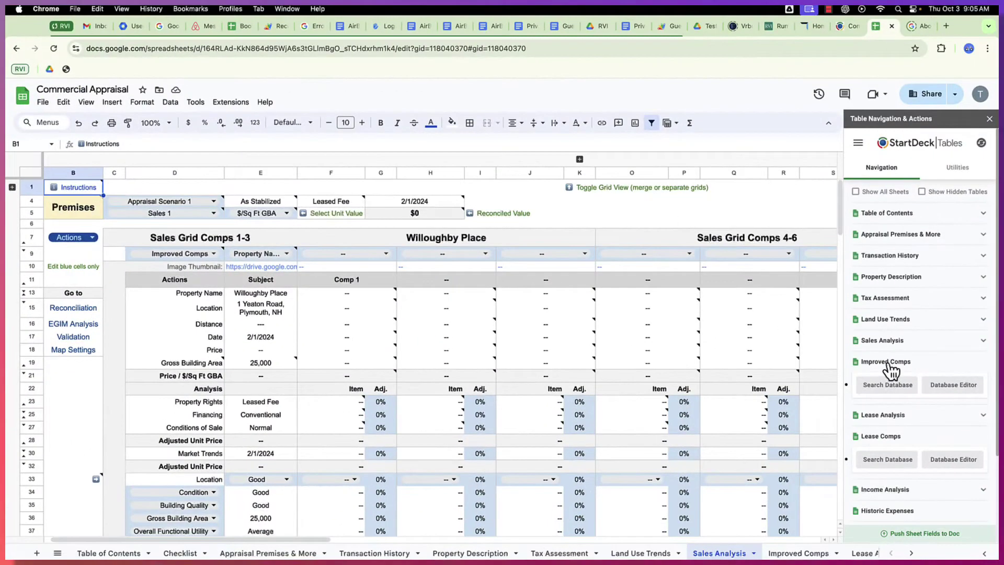
Go to the Sales Analysis sheet and review the database search and comp editing actions offered by the sales grid.
left_click(694, 328)
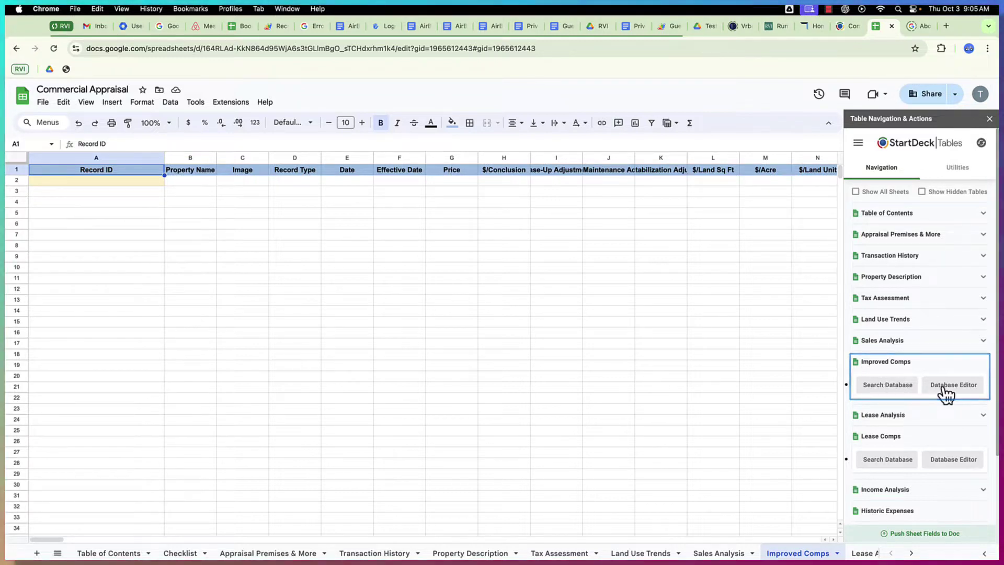
left_click(884, 341)
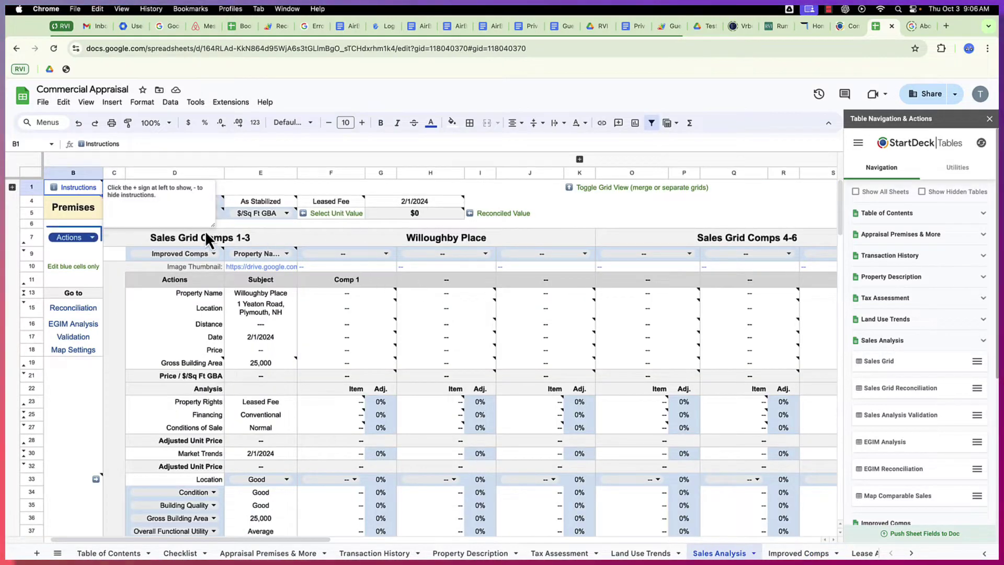
left_click(81, 237)
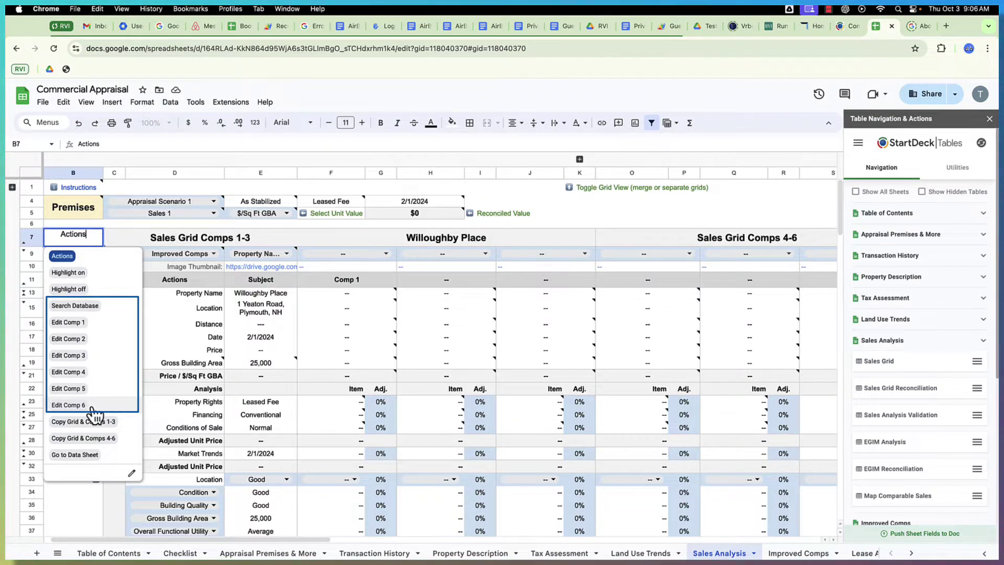
left_click(67, 254)
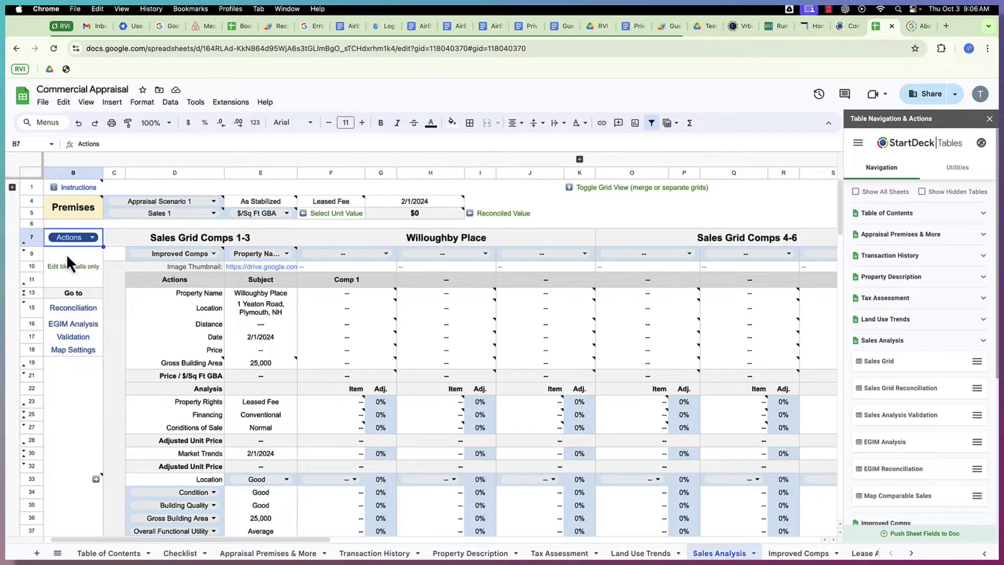
left_click(878, 341)
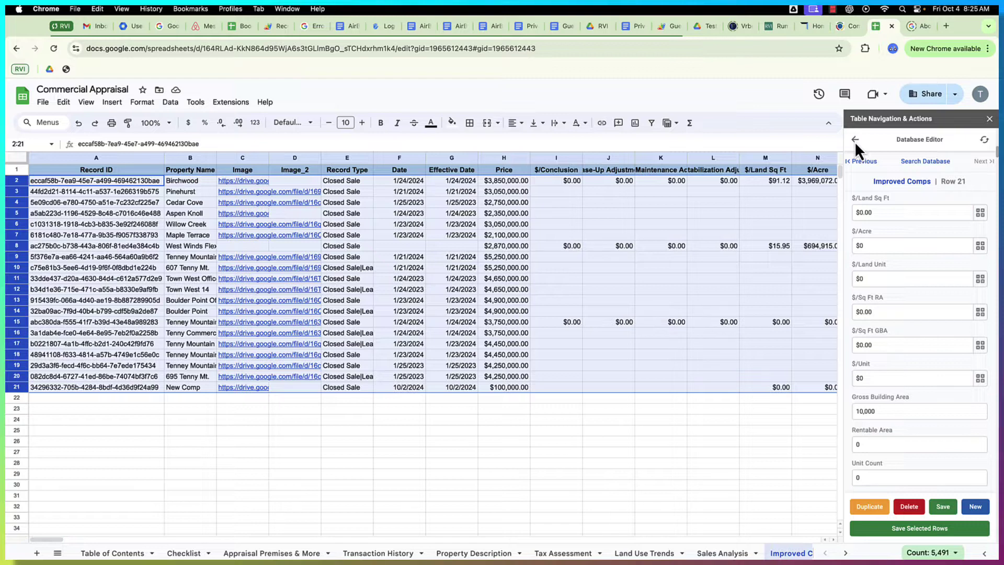
Leave the database editor and add a new data sheet named "Comparable MF Sales".
left_click(856, 140)
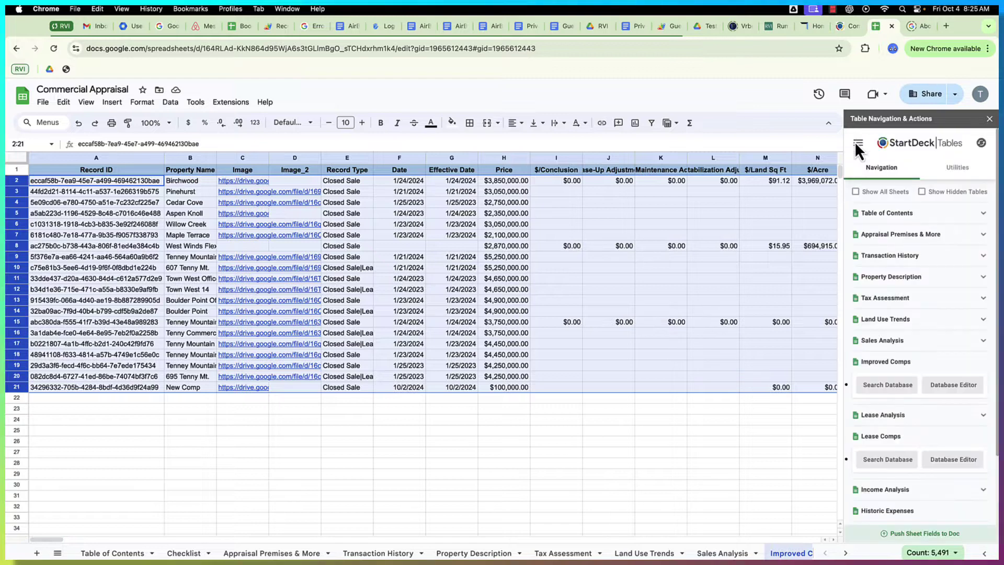
left_click(957, 169)
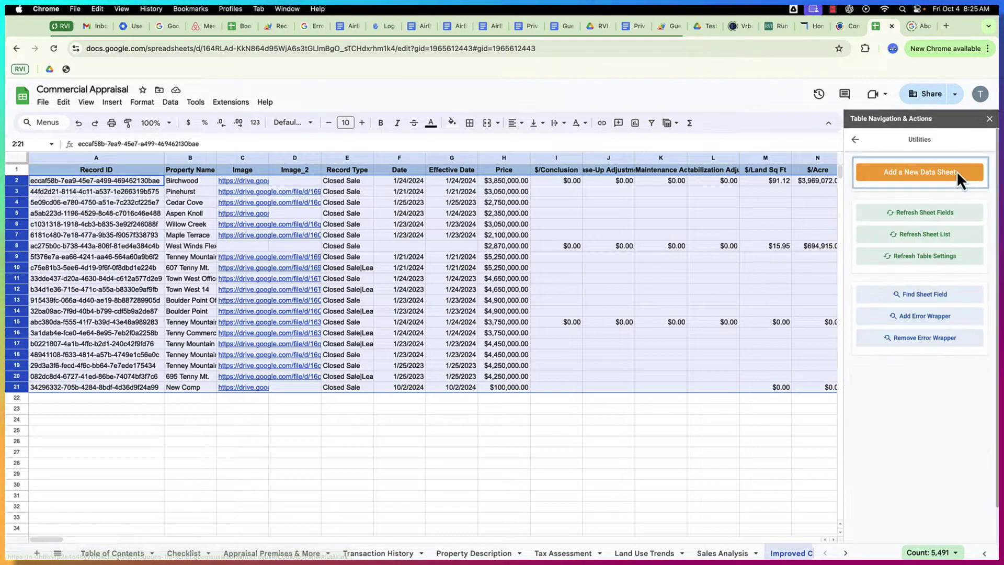
left_click(875, 175)
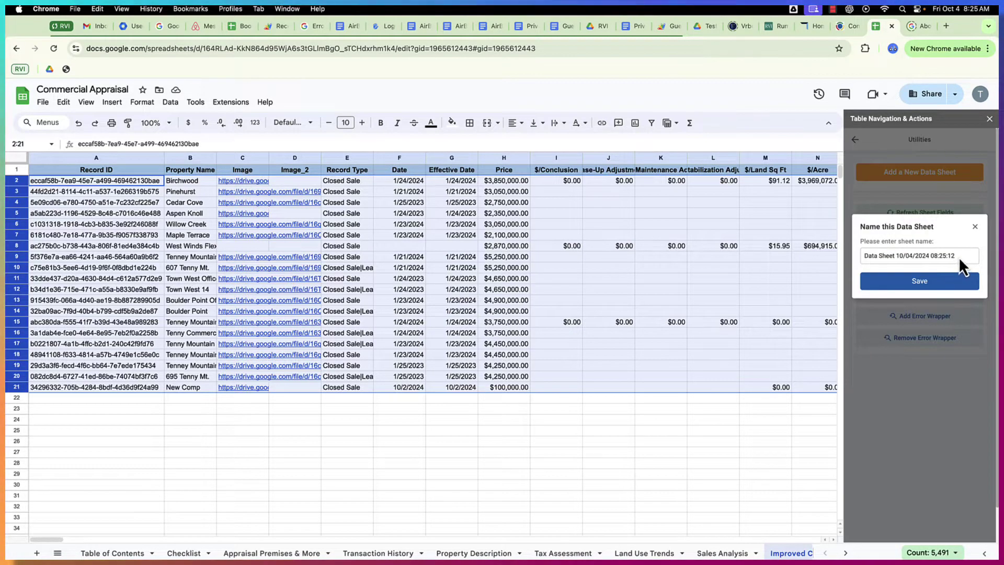
left_click_drag(959, 256, 864, 256)
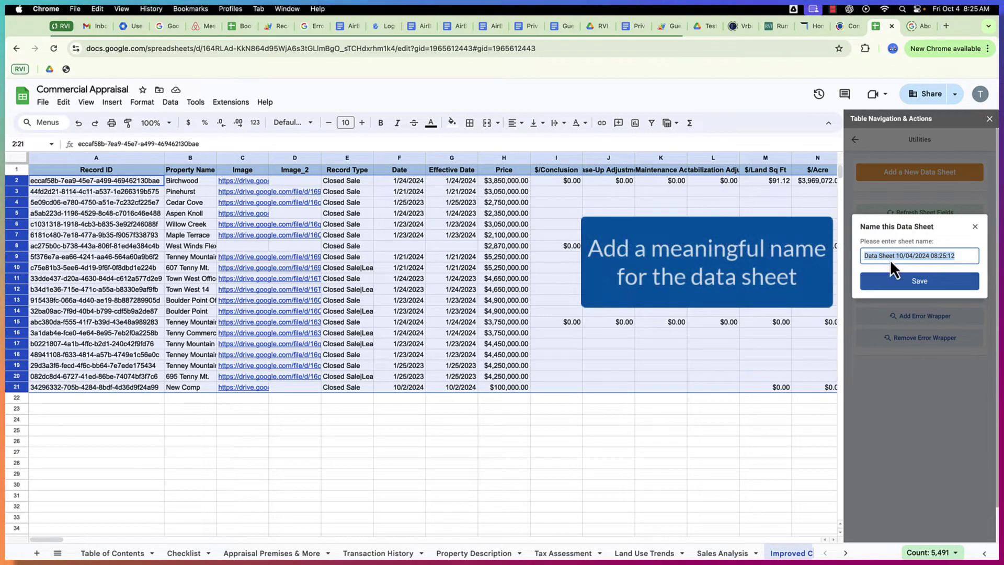
type("Com")
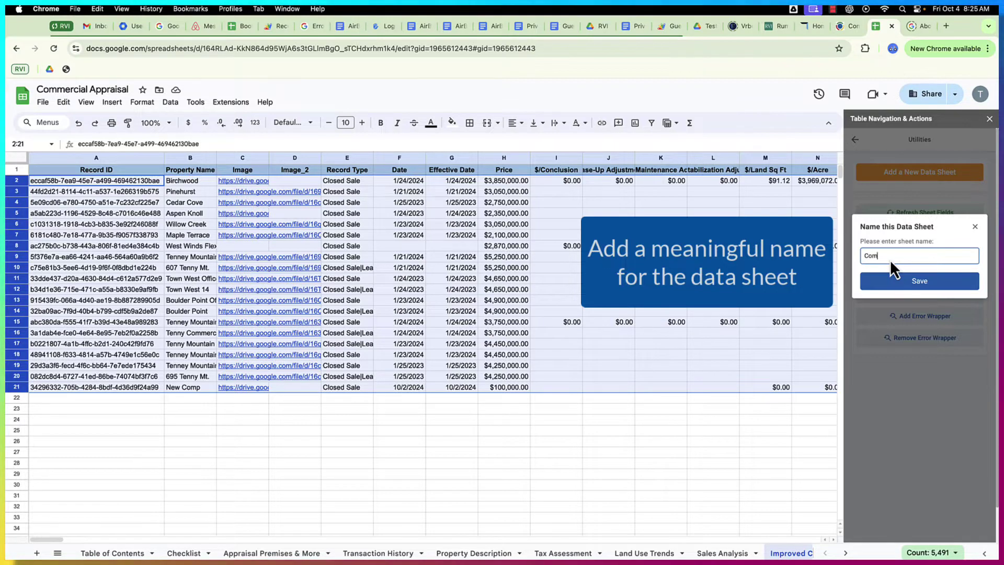
type("parable M")
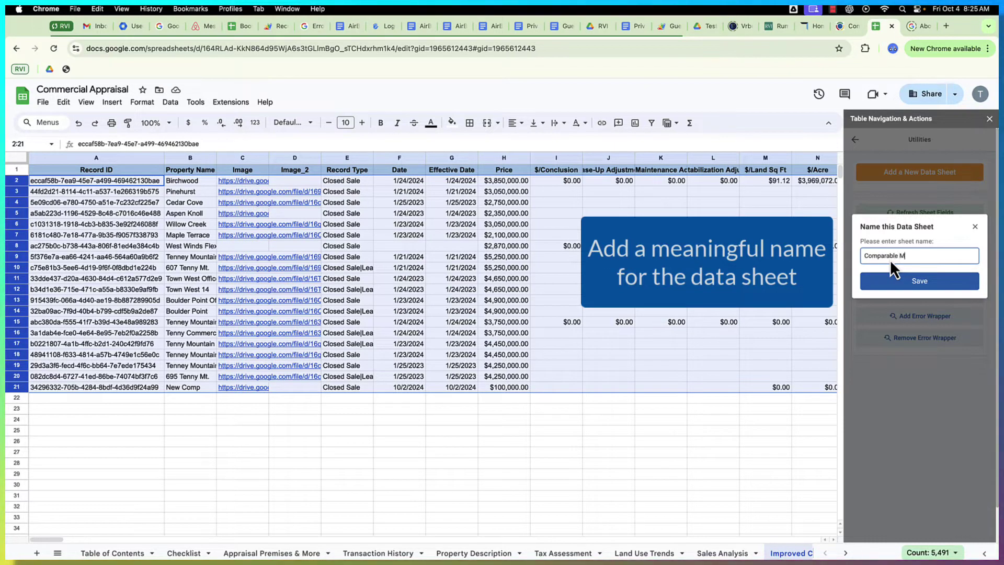
type("F Sales")
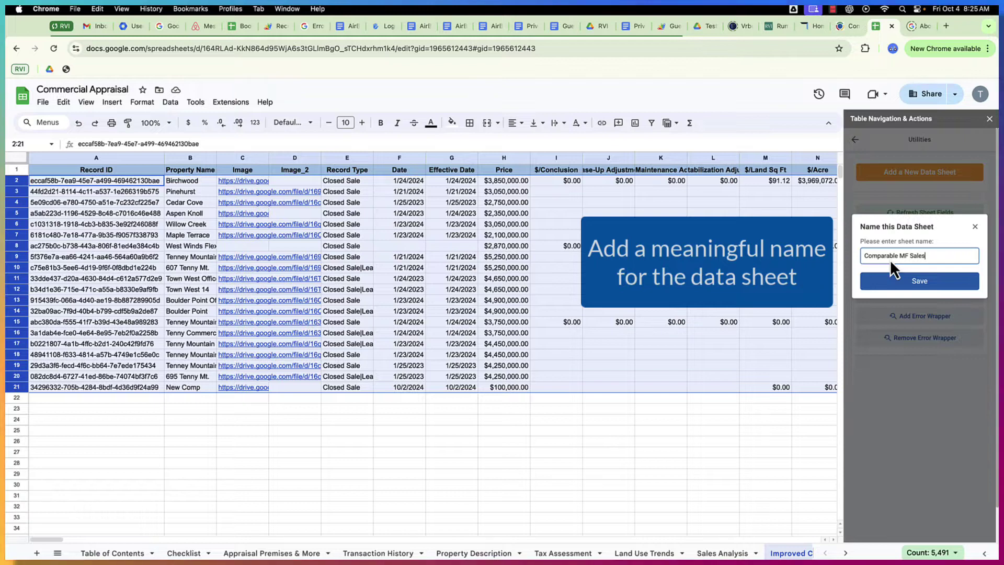
left_click(933, 287)
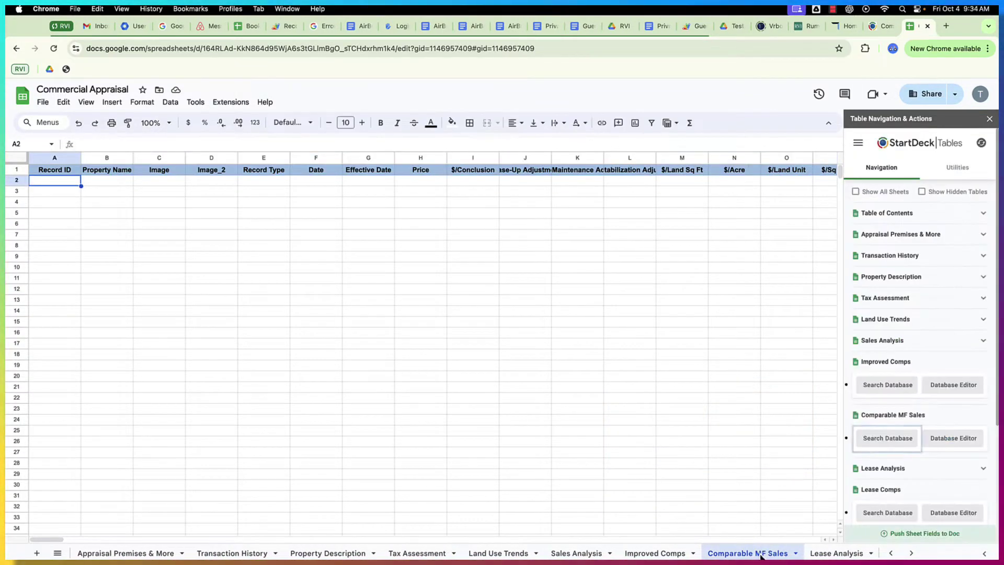
Start a database search for the Comparable MF Sales sheet and load the saved search "Improved Comps".
left_click(885, 439)
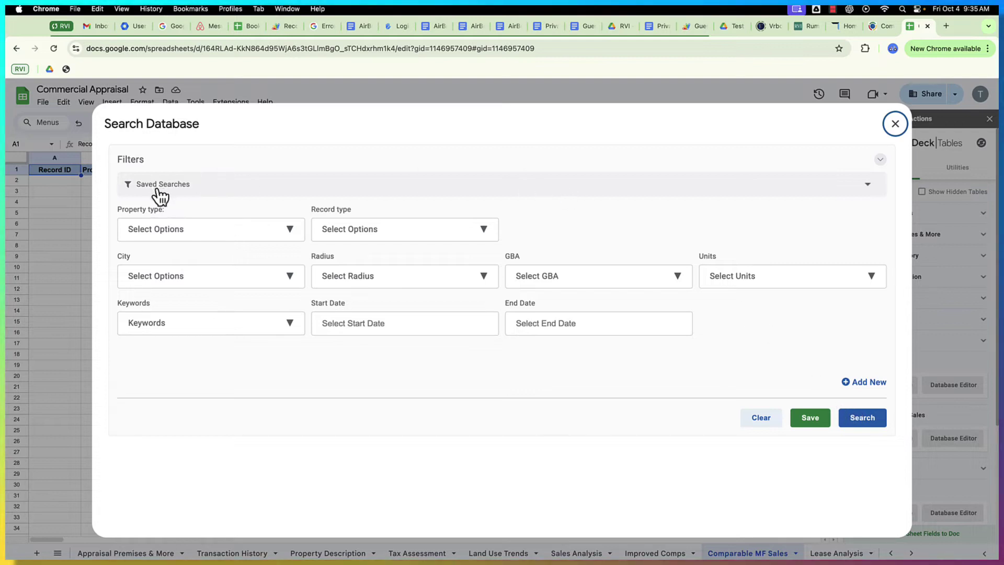
left_click(160, 188)
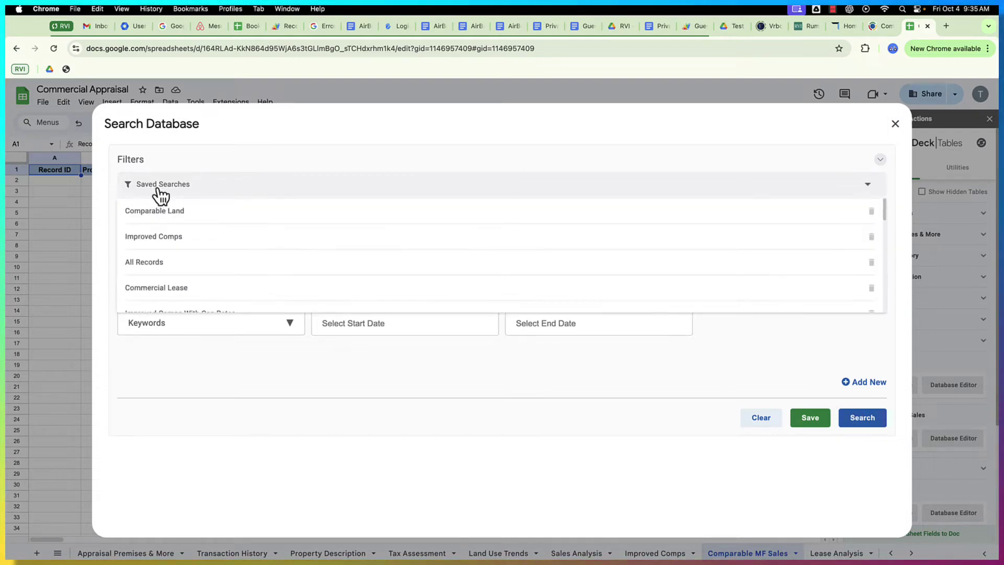
left_click(157, 238)
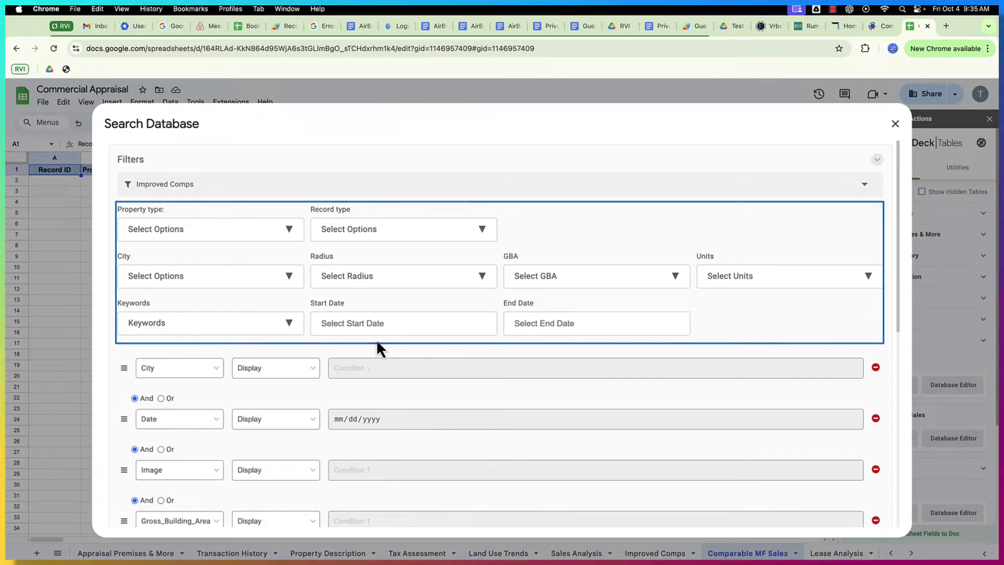
Examine the search's field conditions and the operators available for City, keeping City set to Display.
scroll(124, 237, "down", 3)
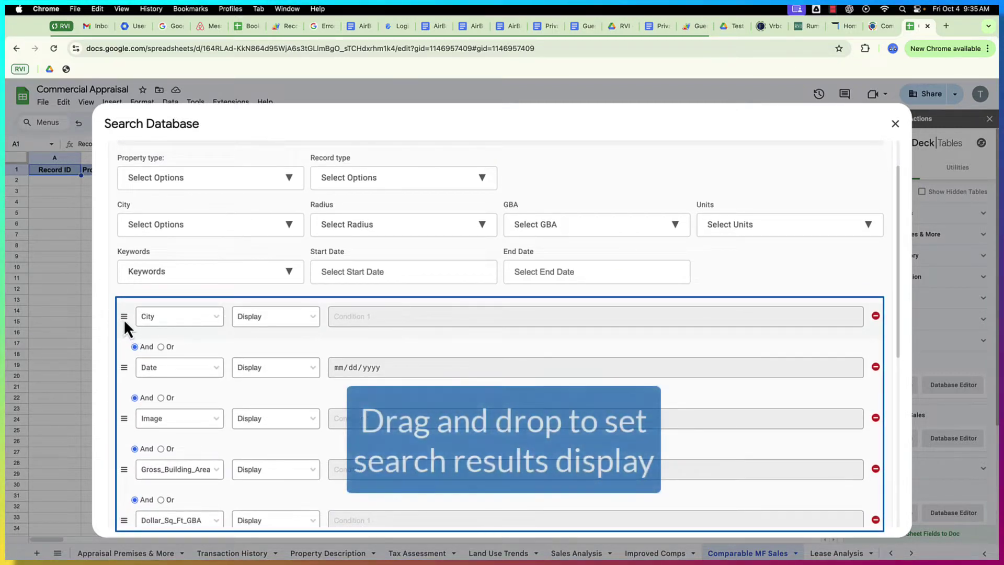
mouse_move(124, 317)
left_mouse_down()
mouse_move(121, 358)
mouse_move(121, 319)
left_mouse_up()
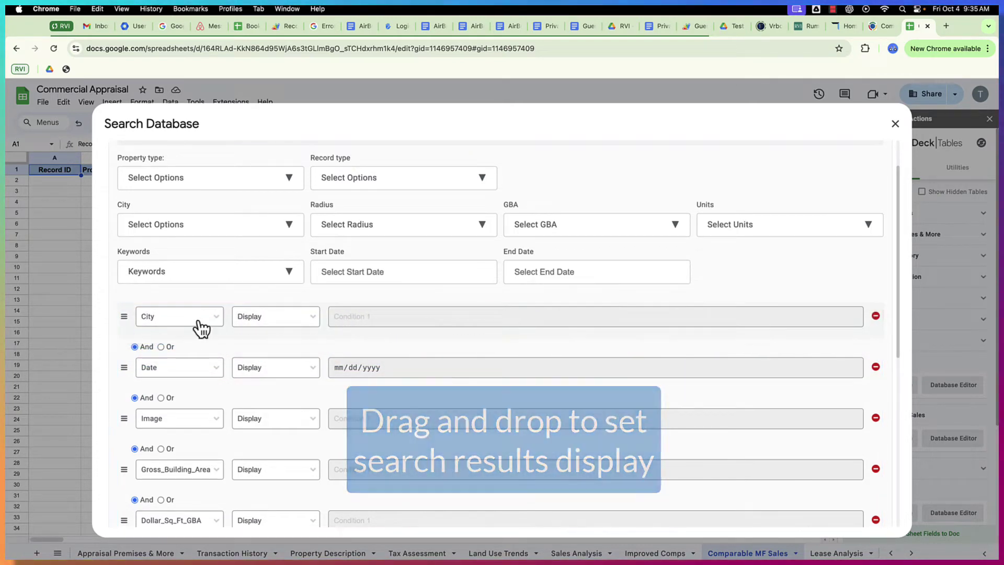
left_click(269, 320)
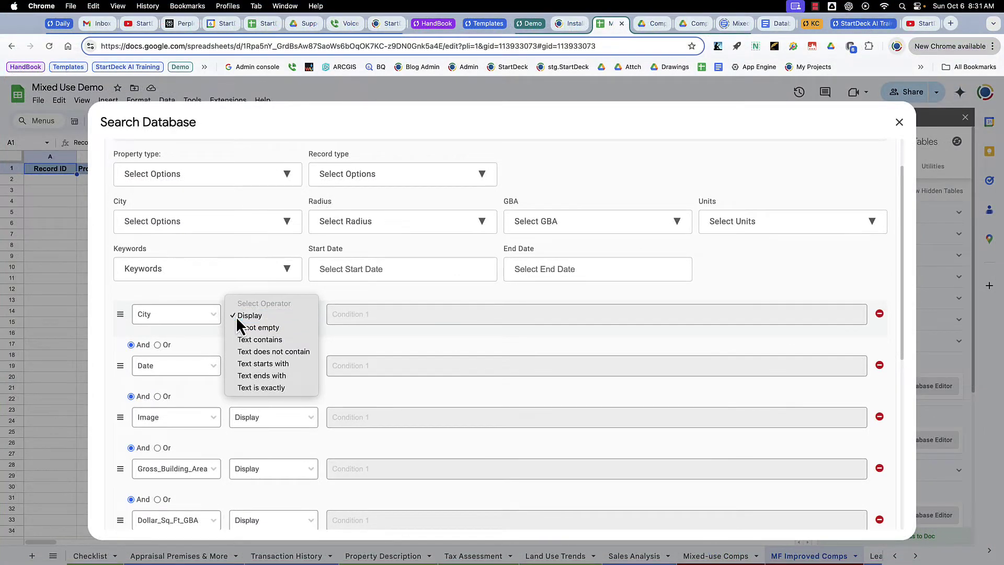
left_click(236, 316)
left_click_drag(910, 331, 905, 494)
left_click(811, 506)
left_click(472, 131)
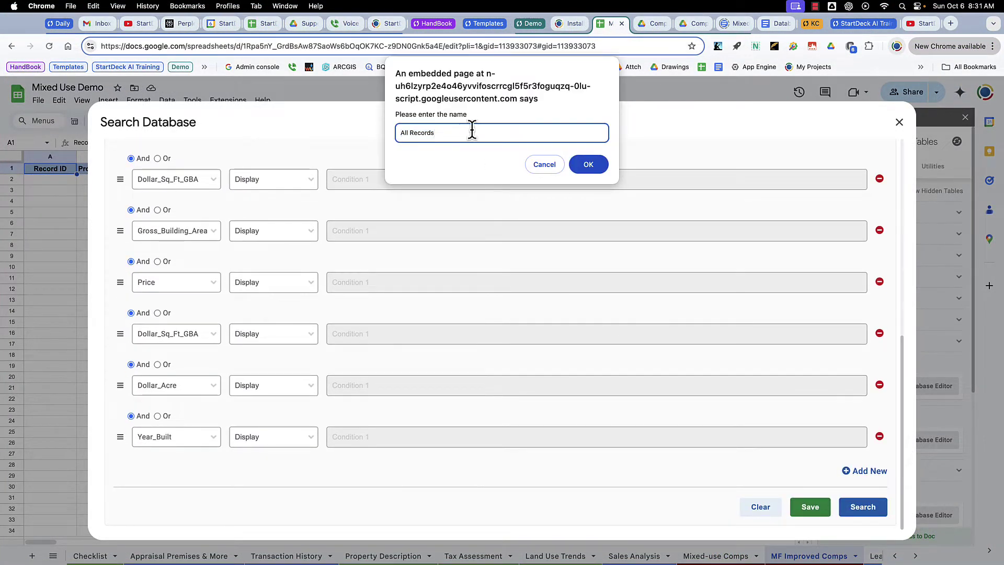
left_click(547, 166)
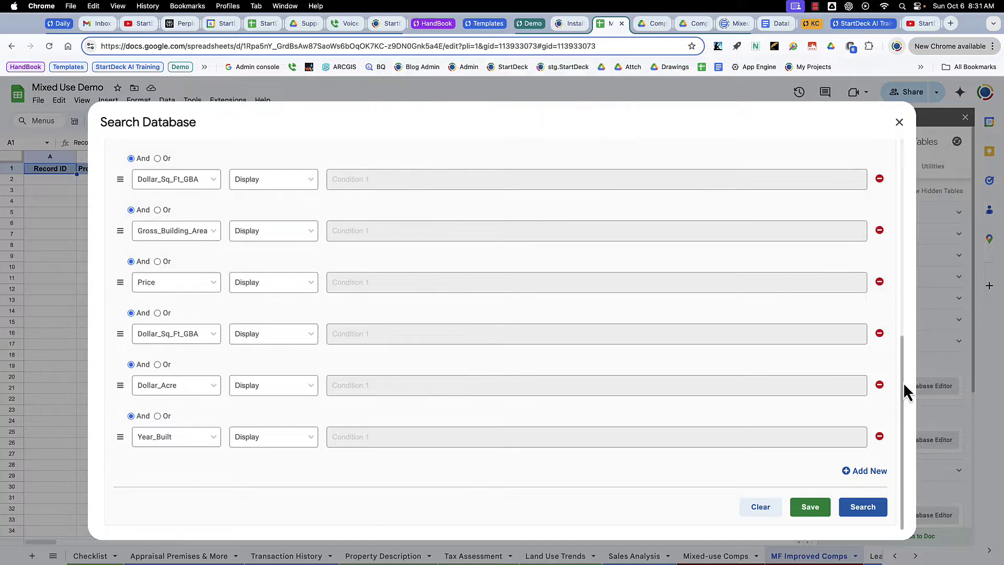
Look through the list of saved searches in the database search filters.
scroll(732, 262, "up", 10)
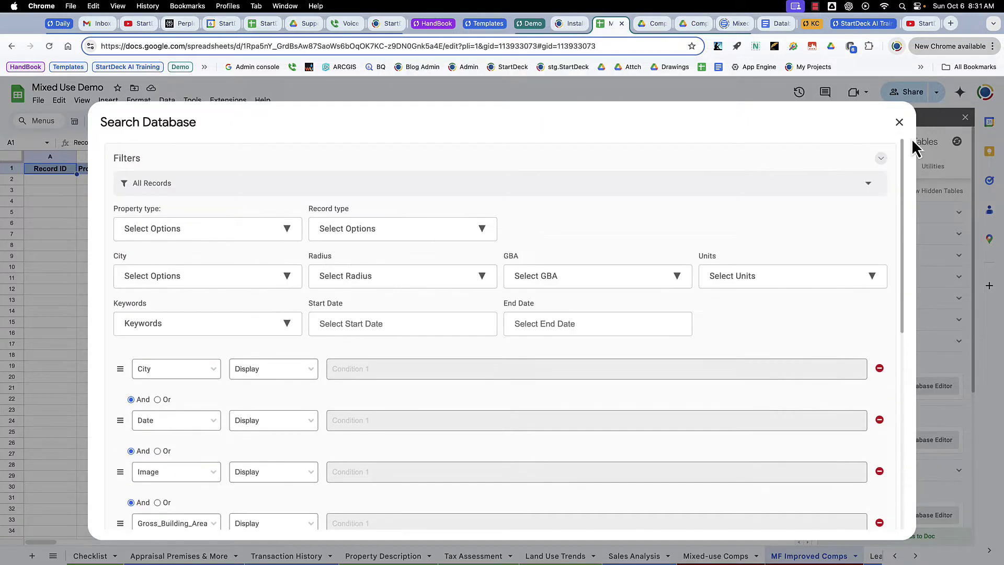
left_click(184, 188)
scroll(208, 236, "down", 4)
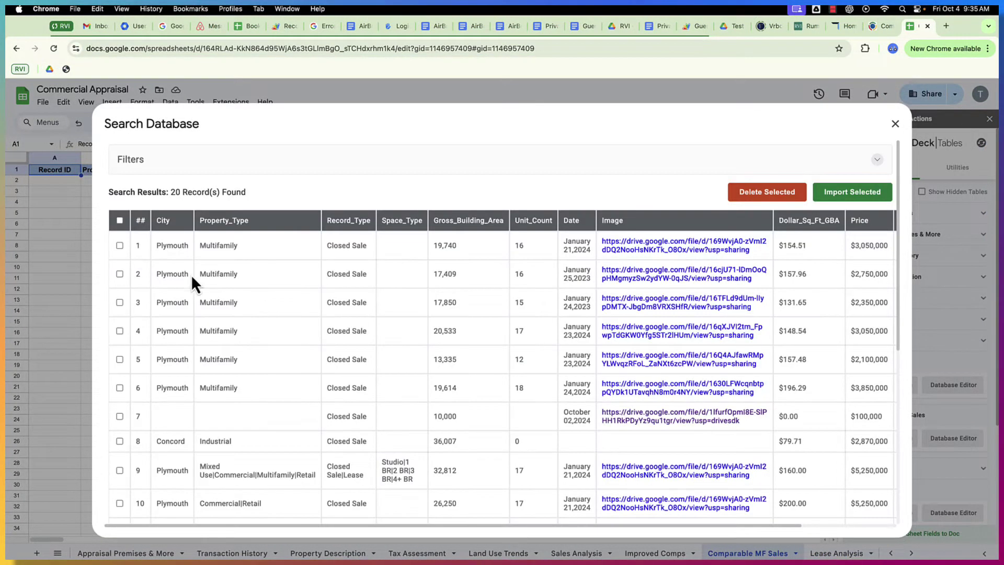
Import the first six Plymouth multifamily records from the search results into the Comparable MF Sales sheet and close the search.
left_click(120, 246)
left_click(120, 274)
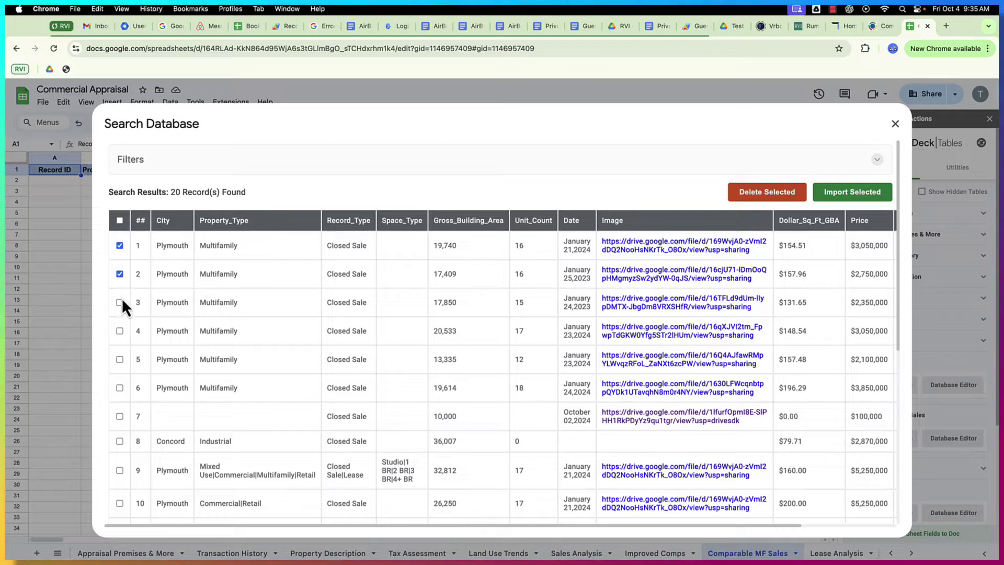
left_click(120, 303)
left_click(120, 331)
left_click(120, 360)
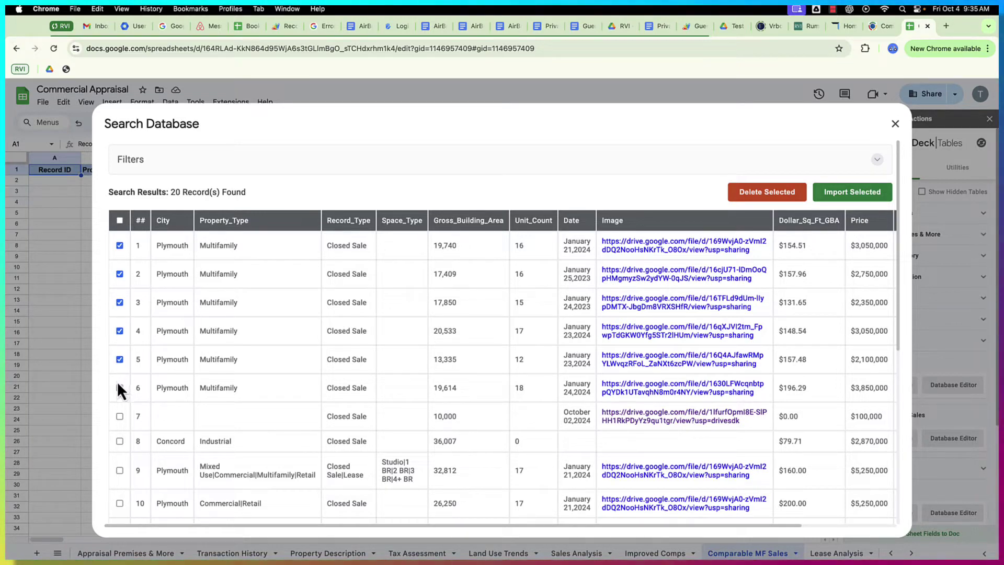
left_click(119, 388)
left_click(853, 193)
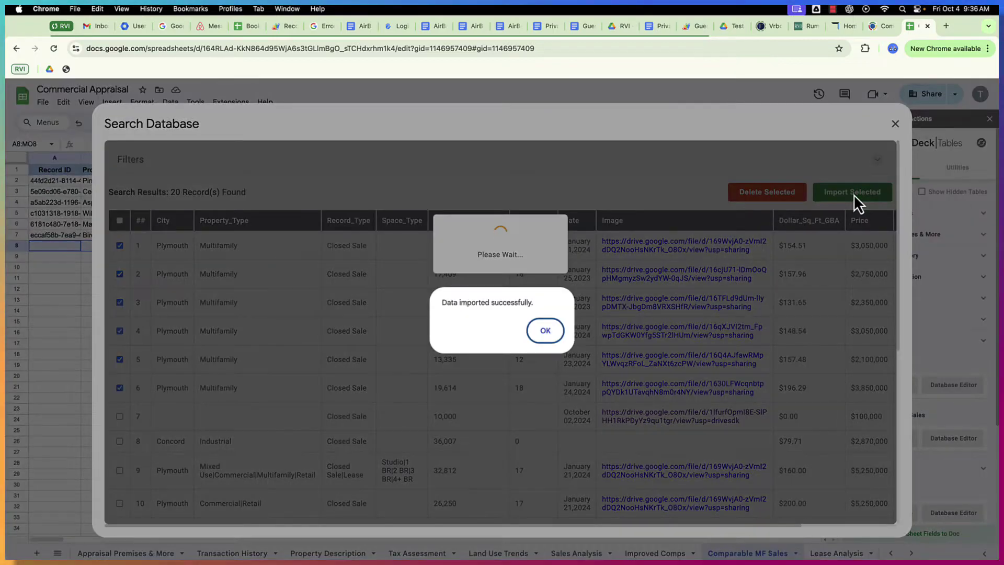
left_click(548, 331)
left_click(895, 125)
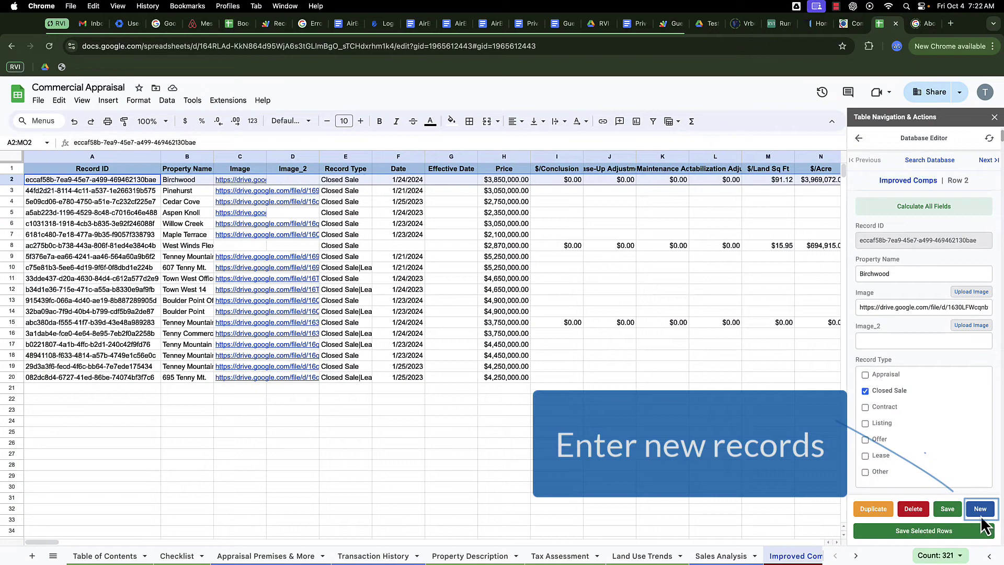
Create a new Improved Comps record with the property name "New Vomp" and the record type Closed Sale.
left_click(980, 515)
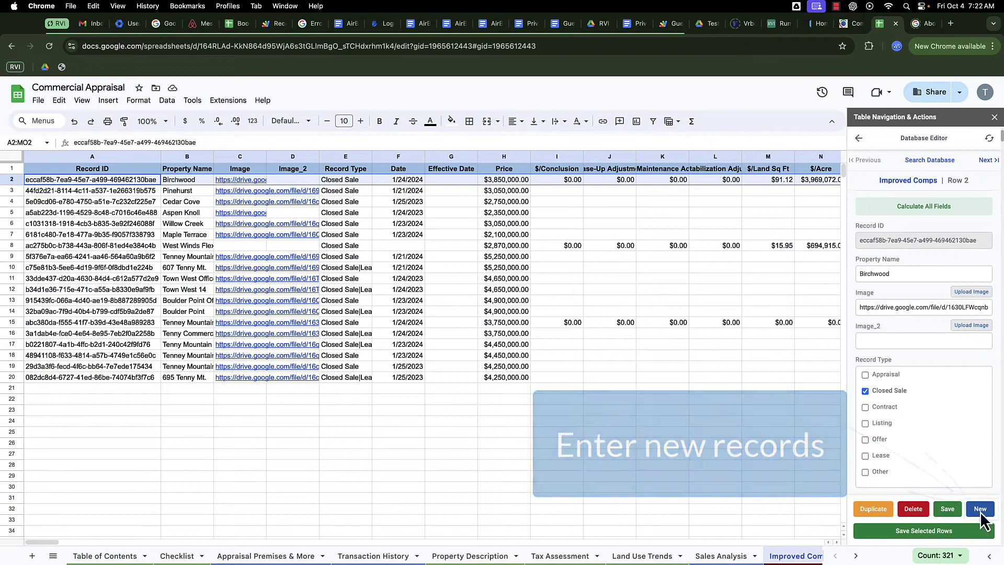
left_click(874, 273)
type("New Vomp")
left_click(866, 390)
scroll(889, 418, "down", 2)
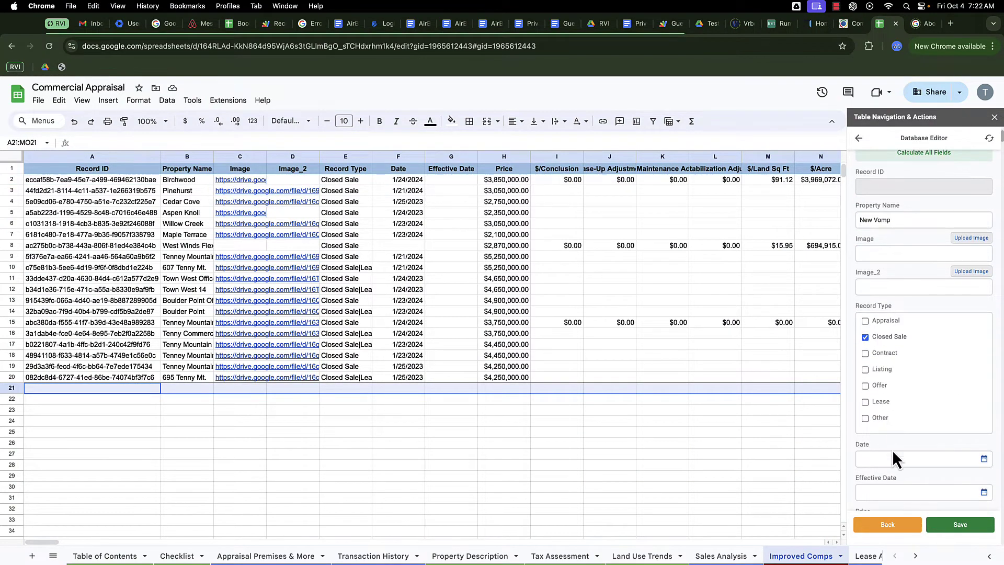
Set the new record's date to November 01, 2024 and its price to 4000000, and save the record.
left_click(892, 451)
scroll(926, 366, "down", 3)
left_click(924, 291)
left_click(925, 363)
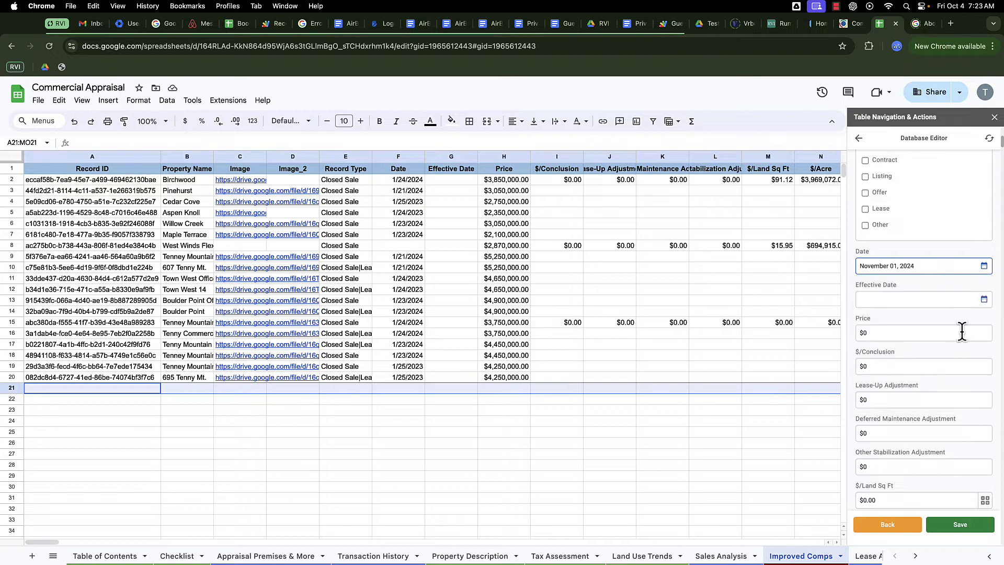
left_click_drag(965, 333, 857, 335)
type("4000000")
scroll(906, 390, "down", 6)
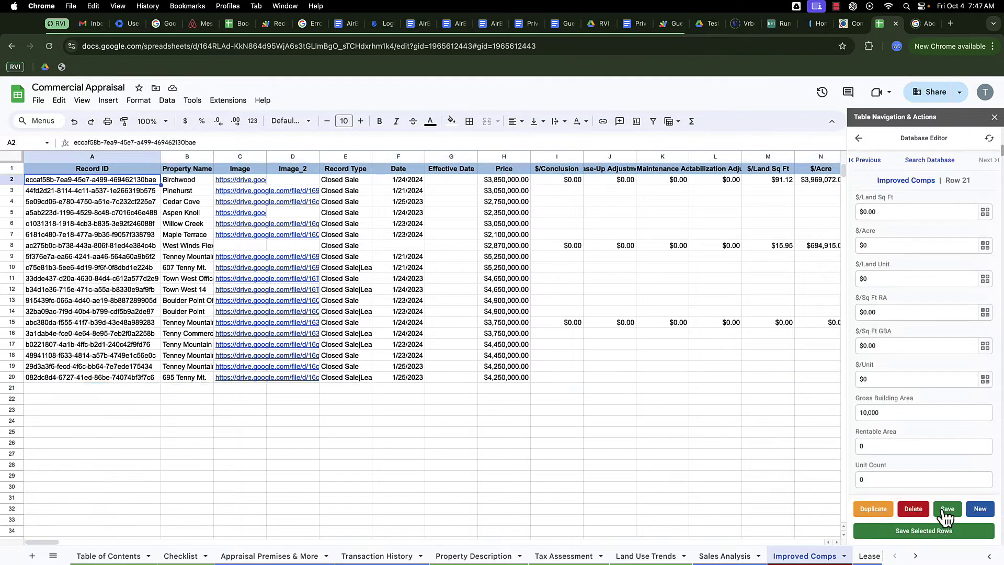
left_click(946, 510)
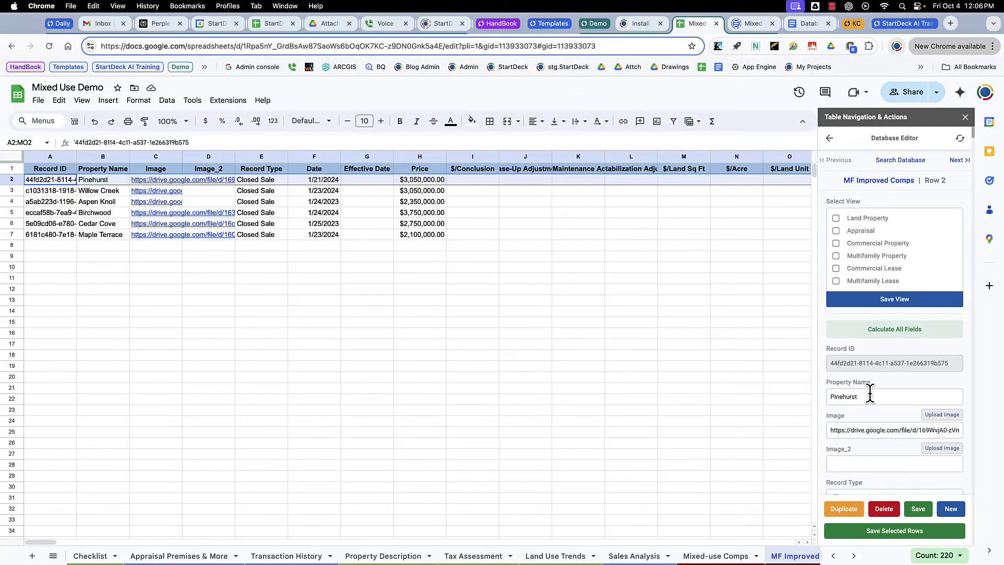
Rename the Pinehurst record to Pinehurst New Haven and set its financing to Private 3rd party.
left_click(791, 374)
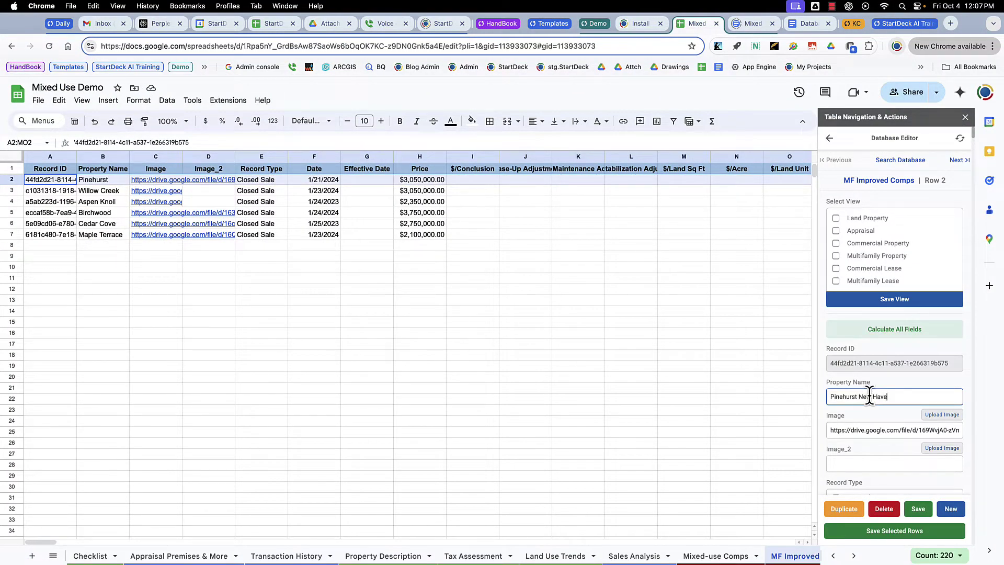
scroll(889, 366, "down", 5)
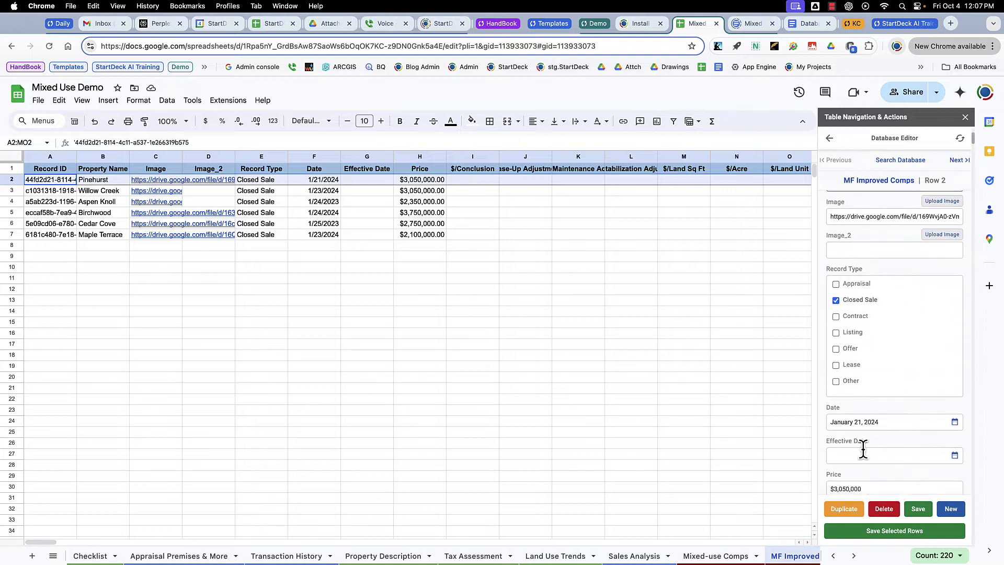
scroll(863, 453, "down", 5)
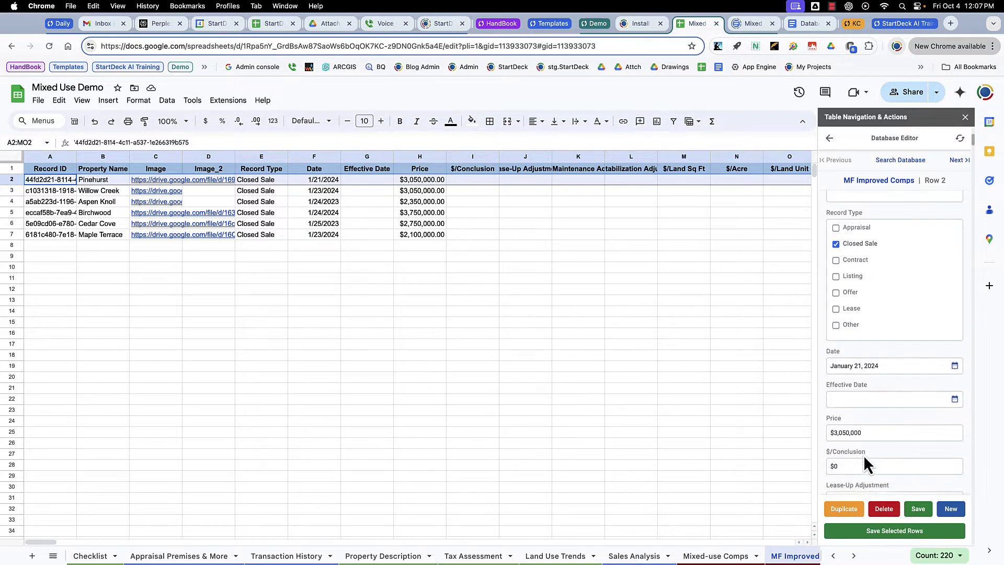
scroll(864, 453, "down", 10)
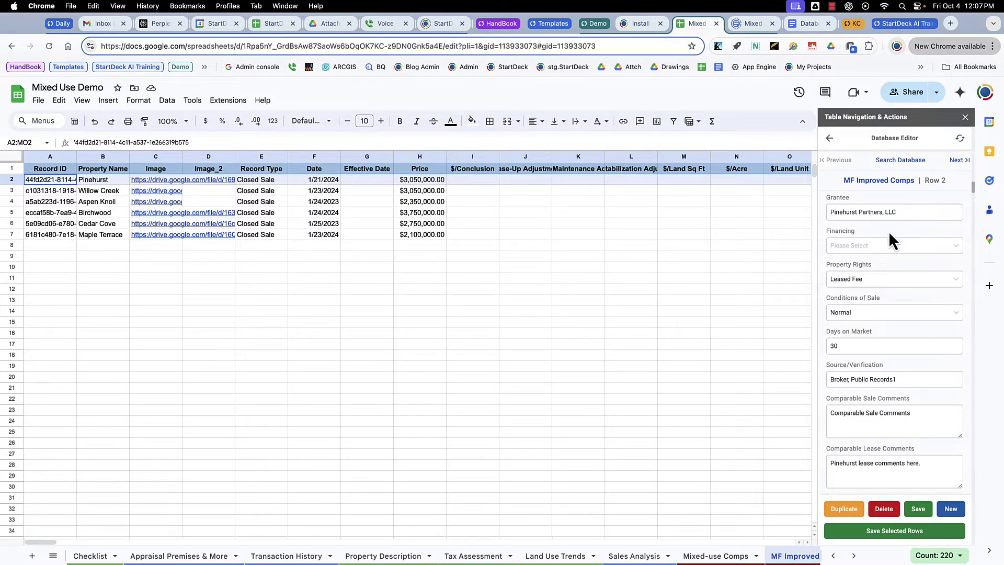
left_click(871, 246)
key("Return")
left_click_drag(866, 245, 826, 245)
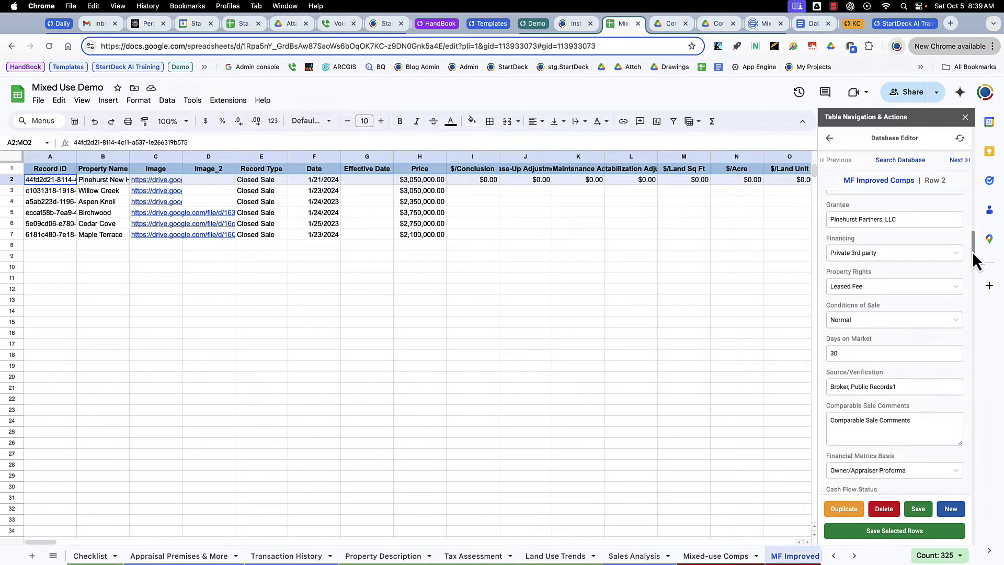
Calculate the $/Sq Ft RA, $/Sq Ft GBA and $/Unit fields of the Pinehurst New Haven record.
left_click_drag(972, 252, 974, 107)
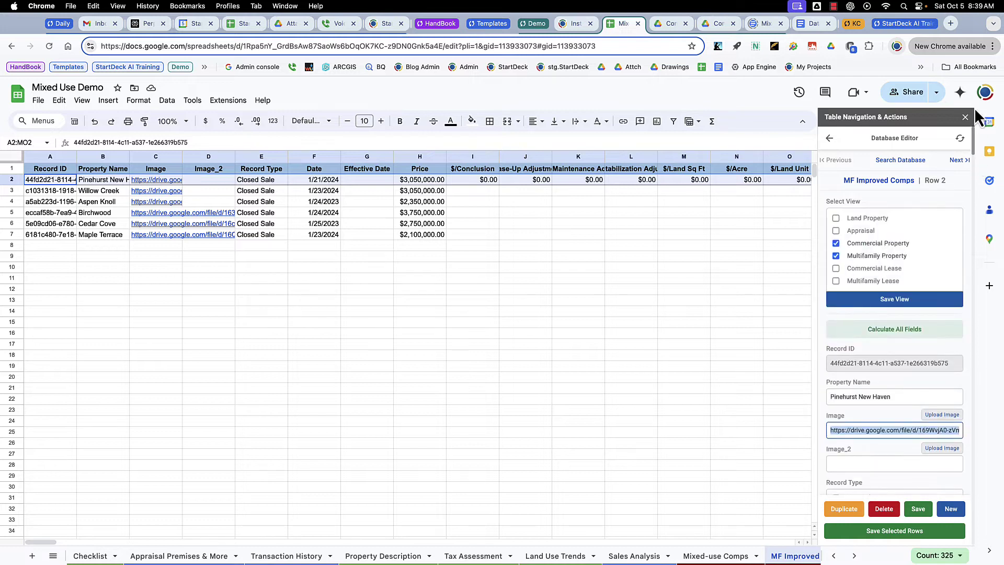
left_click_drag(827, 202, 840, 202)
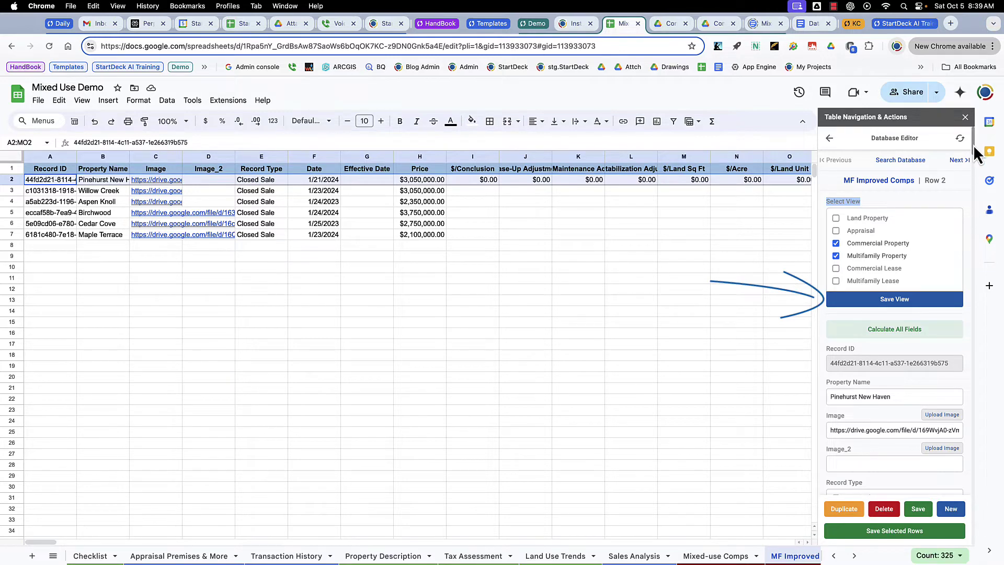
left_click_drag(974, 145, 977, 177)
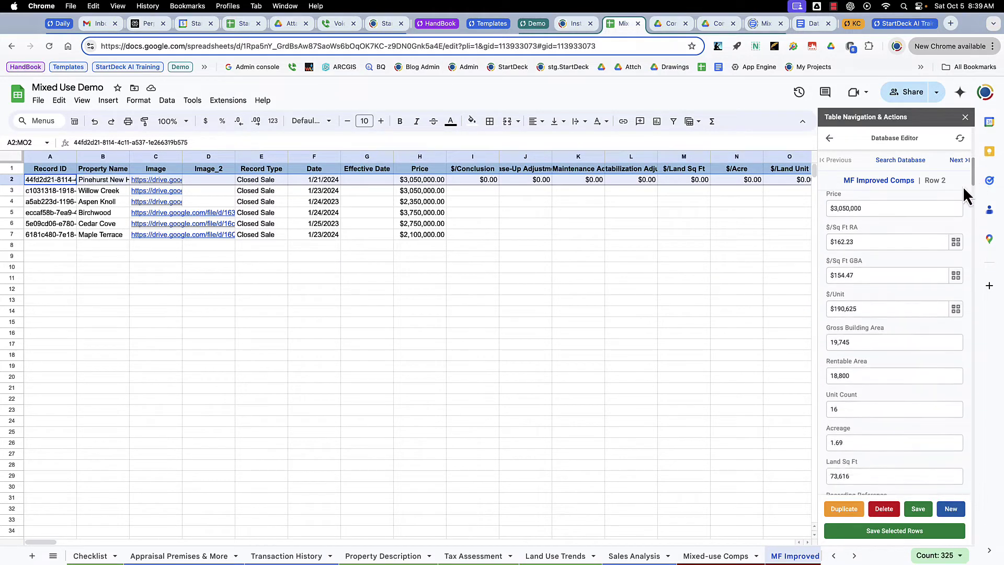
left_click(956, 241)
left_click(957, 274)
left_click(957, 309)
Set the record's gross building area to 19,750, recalculate all fields together and save the record.
left_click_drag(842, 342, 850, 342)
left_click_drag(972, 174, 974, 147)
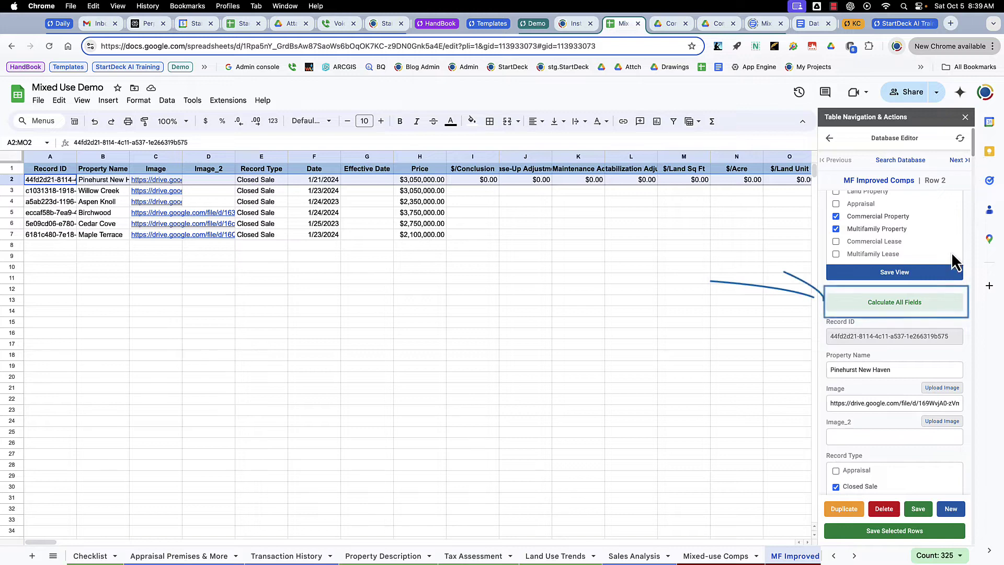
left_click(918, 307)
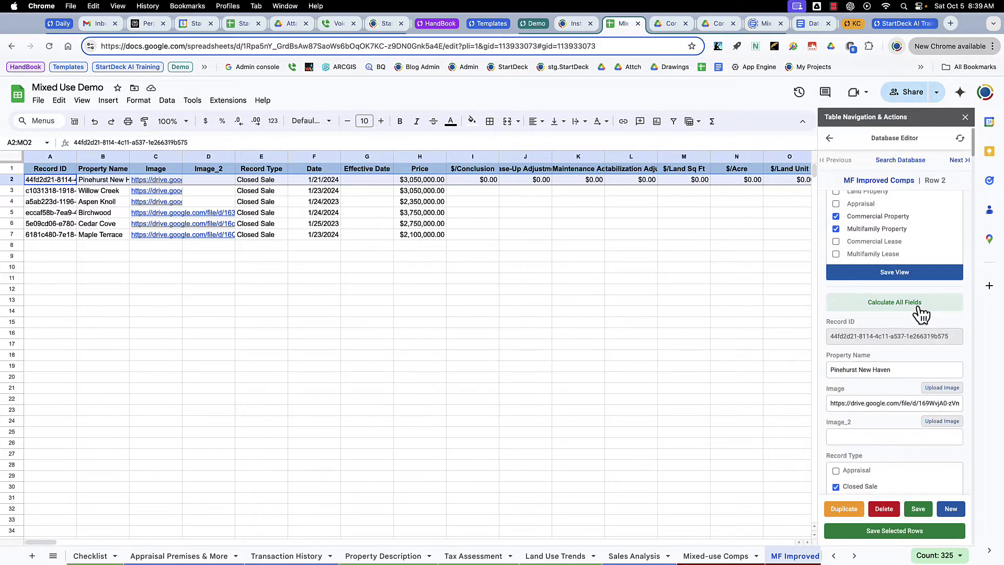
left_click(919, 509)
Advance to the following record, and load the Maple Terrace record from row 7 into the database editor.
left_click(961, 166)
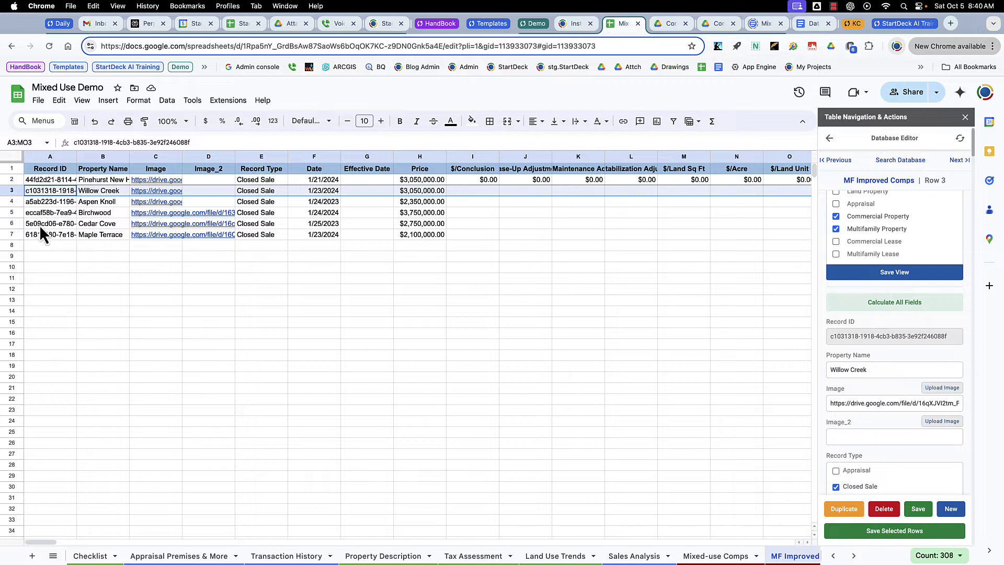
left_click(13, 234)
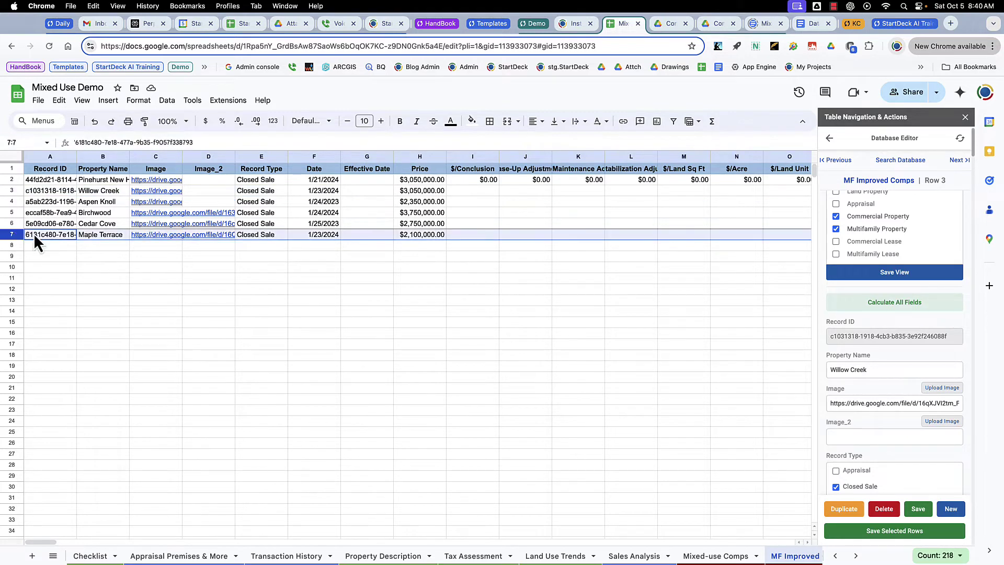
left_click(960, 138)
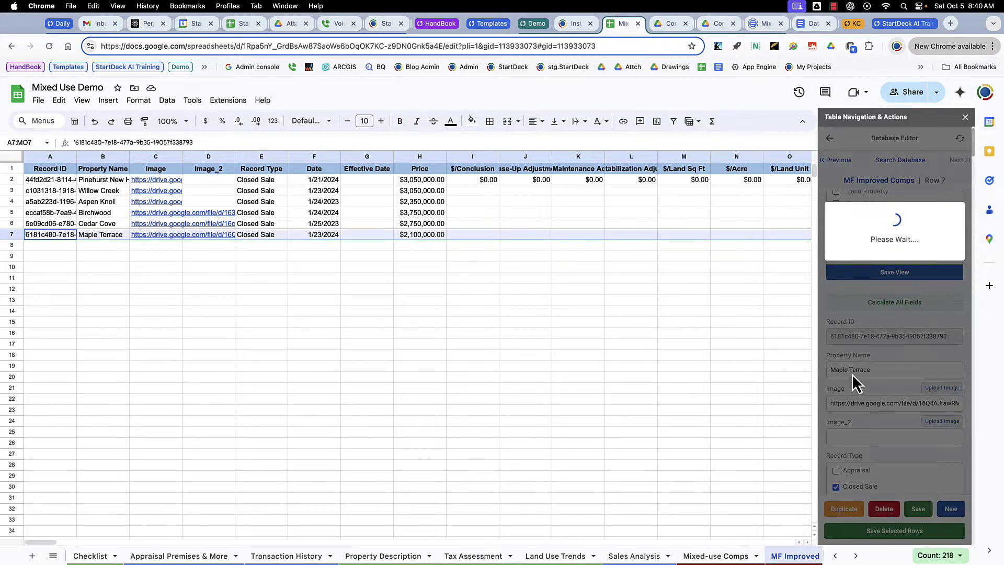
Enter Grafton as the county of the first comp directly in row 2 of the data sheet.
scroll(47, 544, "right", 1)
left_click_drag(46, 544, 99, 544)
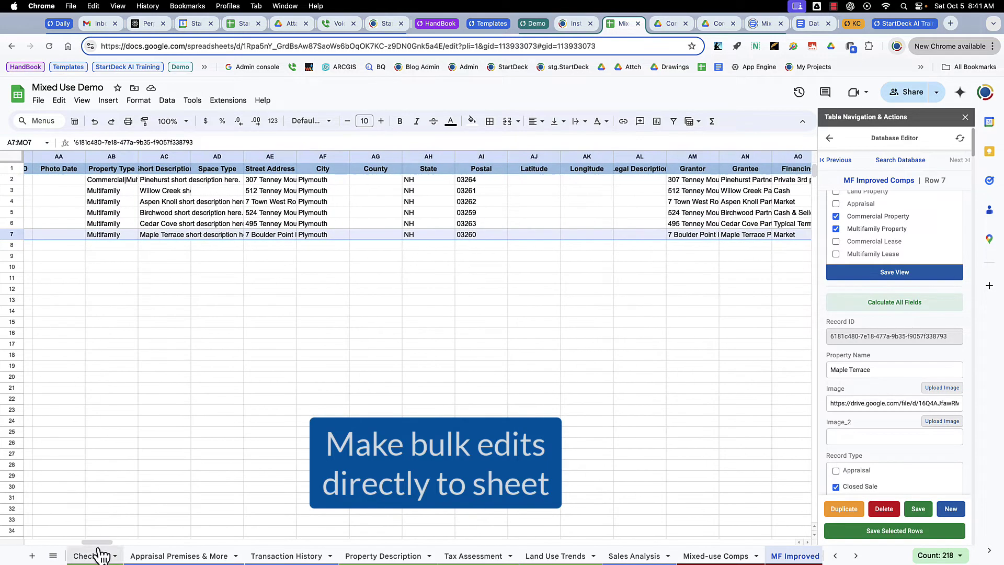
left_click(377, 180)
type("Grafton")
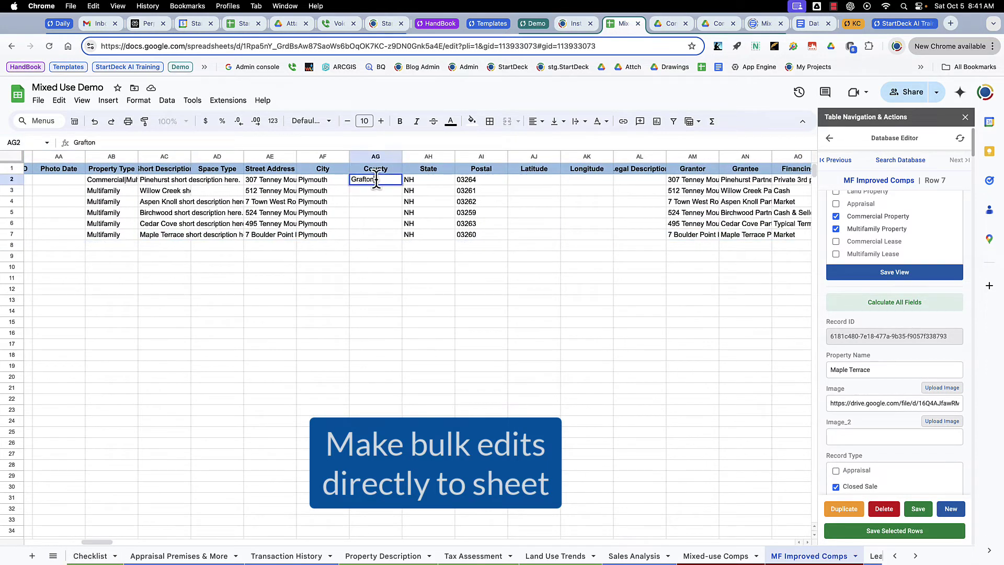
key("Return")
Copy the Grafton county entry to rows 3 through 7 and bulk save rows 2 through 7 to the database.
left_click(377, 181)
key("ctrl+c")
key("Down")
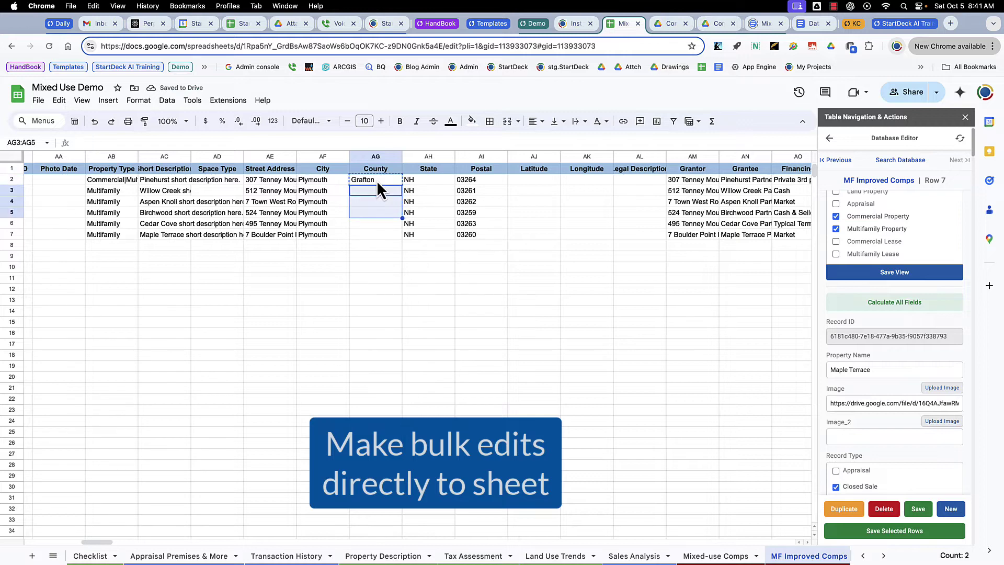
key("shift+Down")
key("shift+Down")
key("shift+Down")
key("shift+Down")
key("ctrl+v")
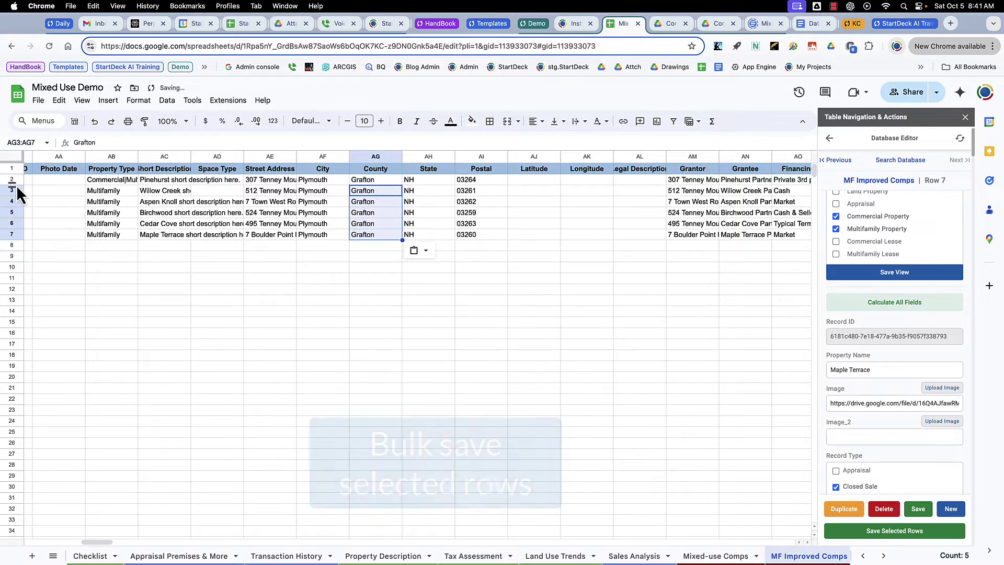
left_click_drag(17, 181, 22, 236)
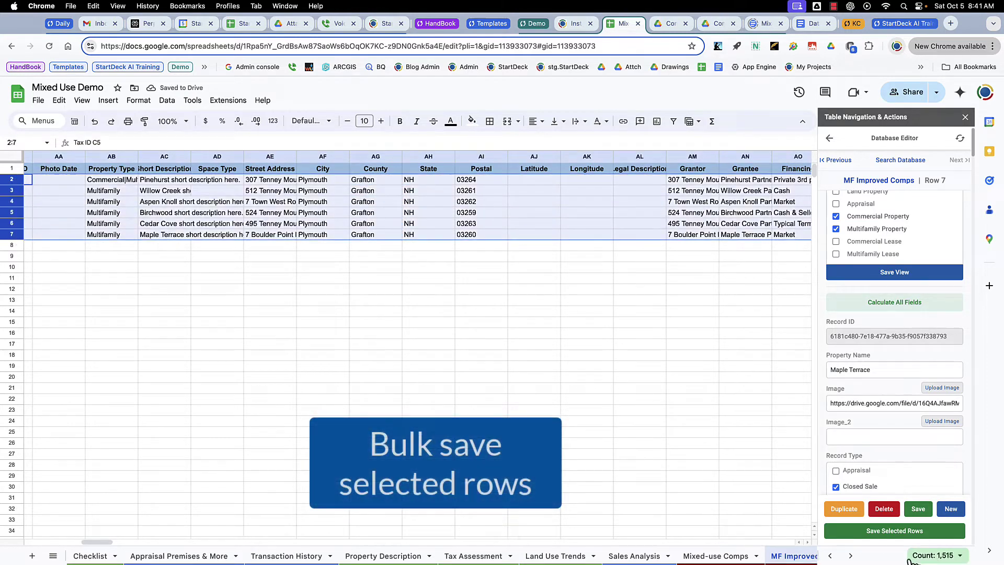
left_click(915, 531)
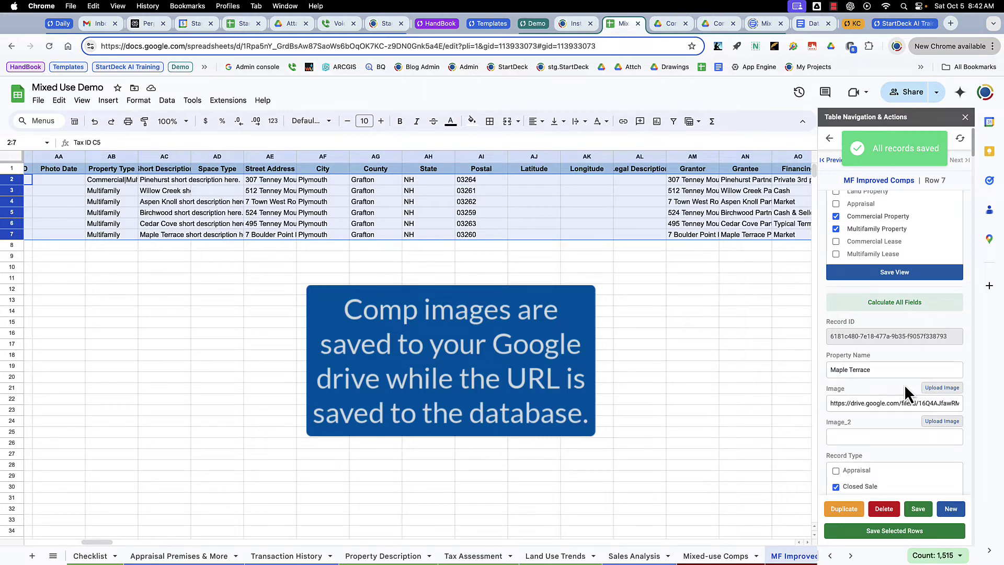
Select MF Improved Comps as the comp data sheet for the grid on the Sales Analysis sheet.
left_click(717, 23)
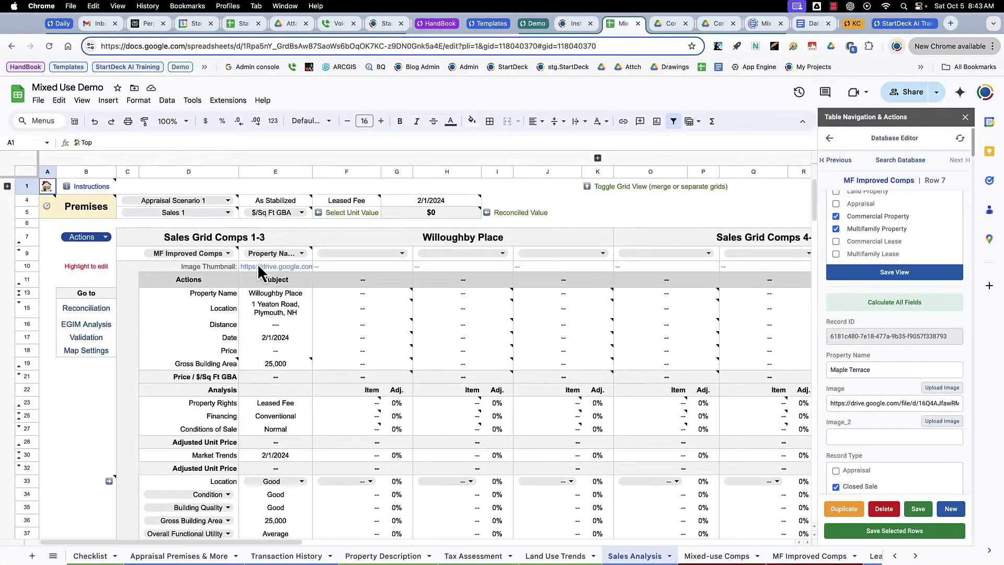
left_click(233, 253)
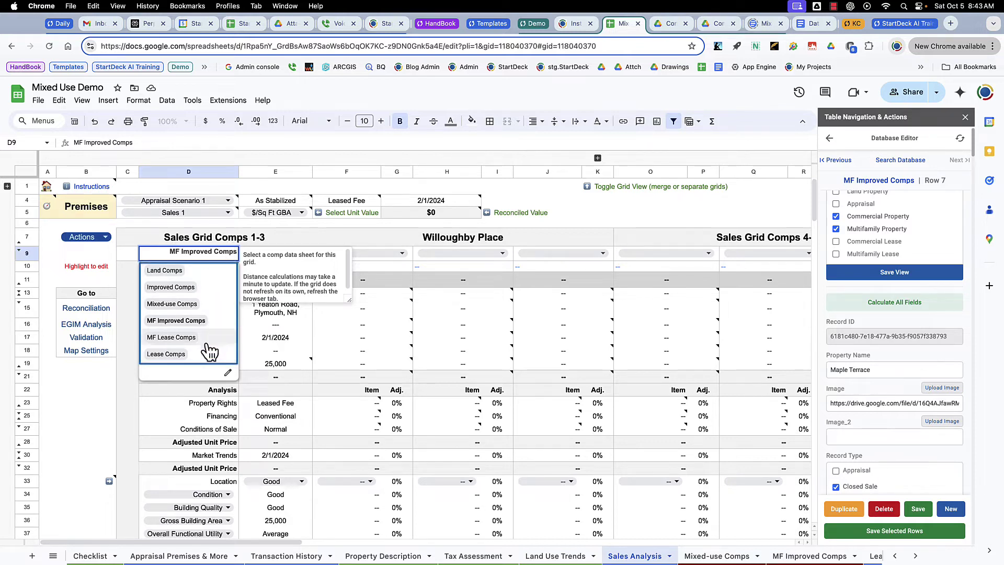
left_click(214, 321)
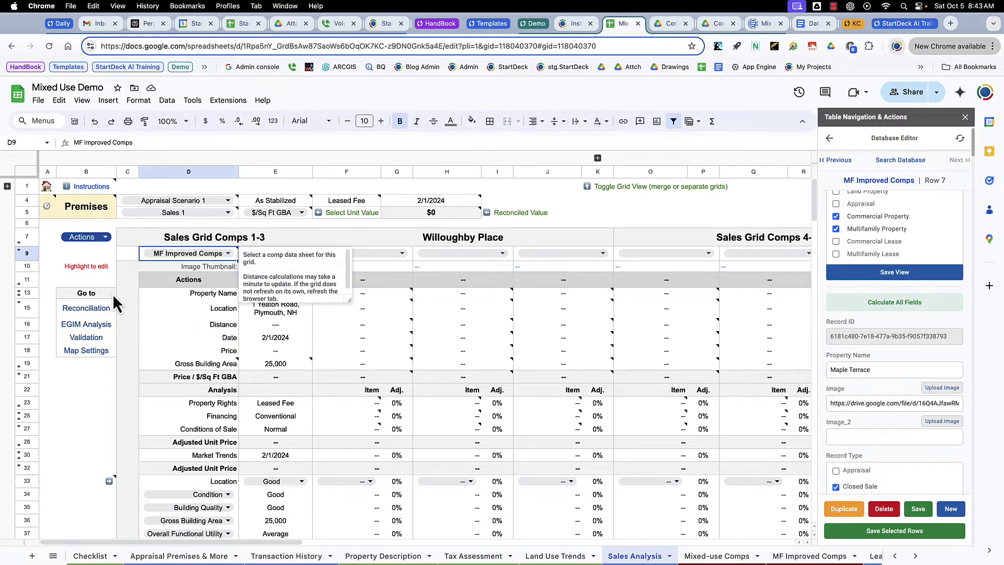
Start editing the empty Comp 1 from the sales grid and add Pinehurst New Haven as its property.
left_click(105, 236)
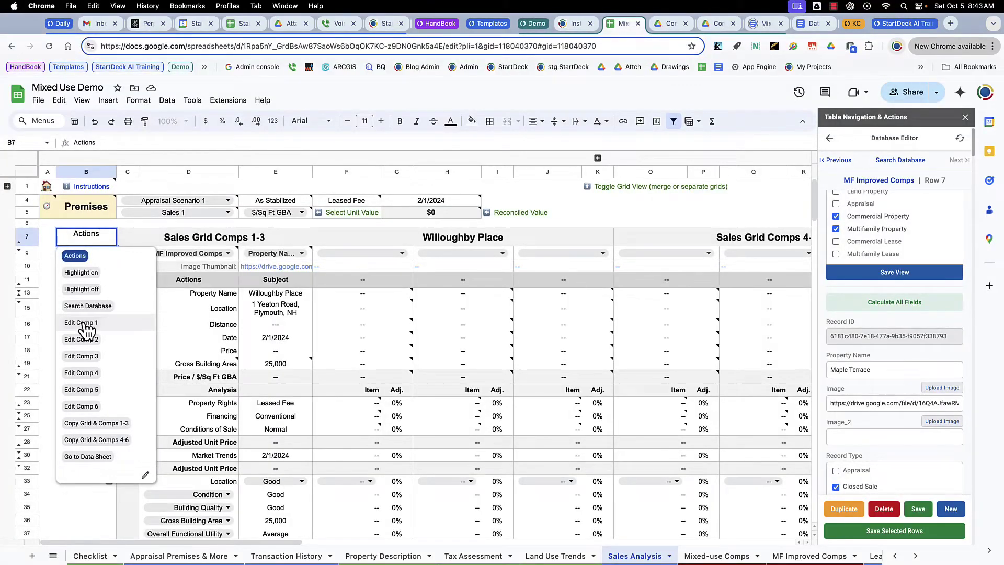
left_click(84, 323)
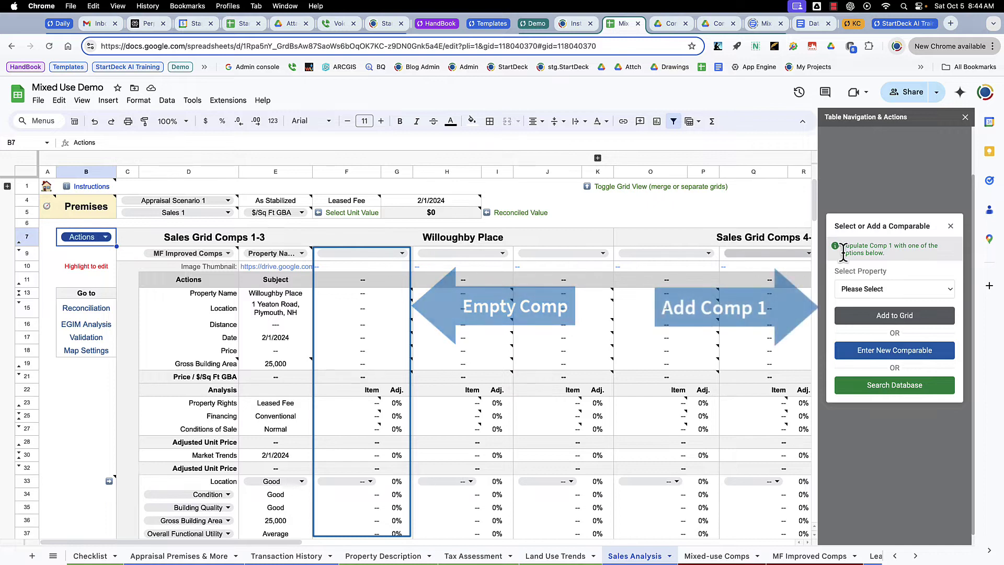
left_click(906, 291)
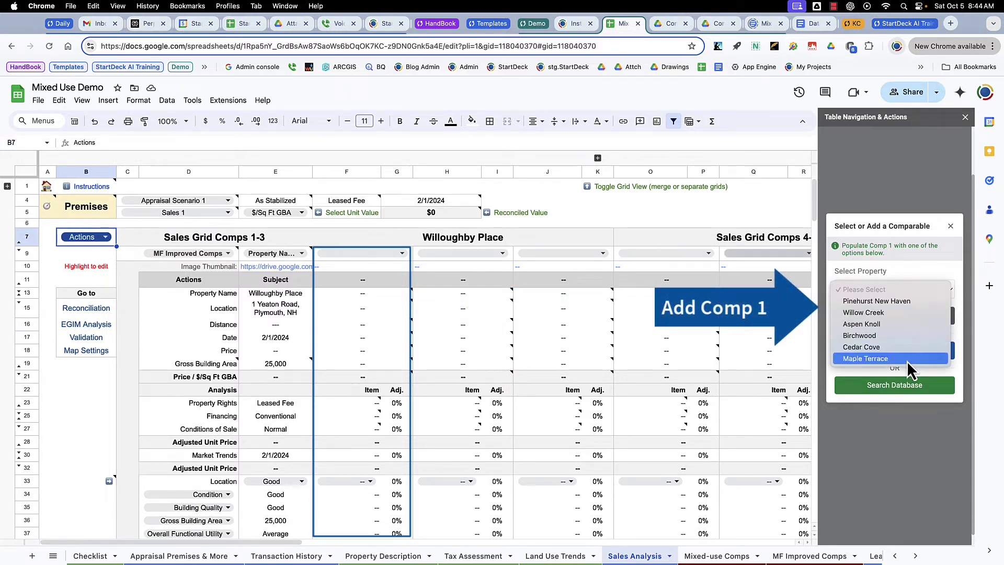
left_click(898, 269)
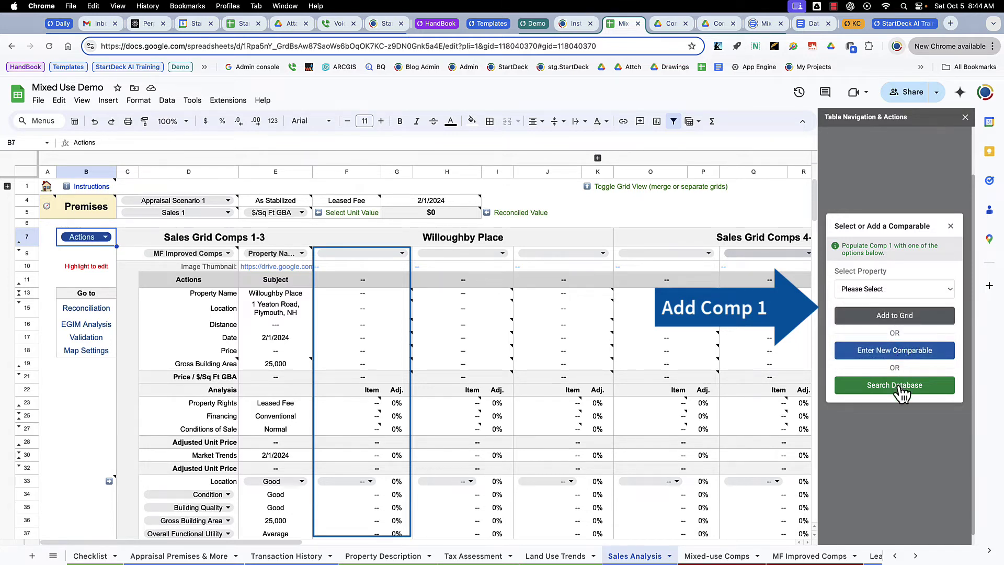
left_click(902, 297)
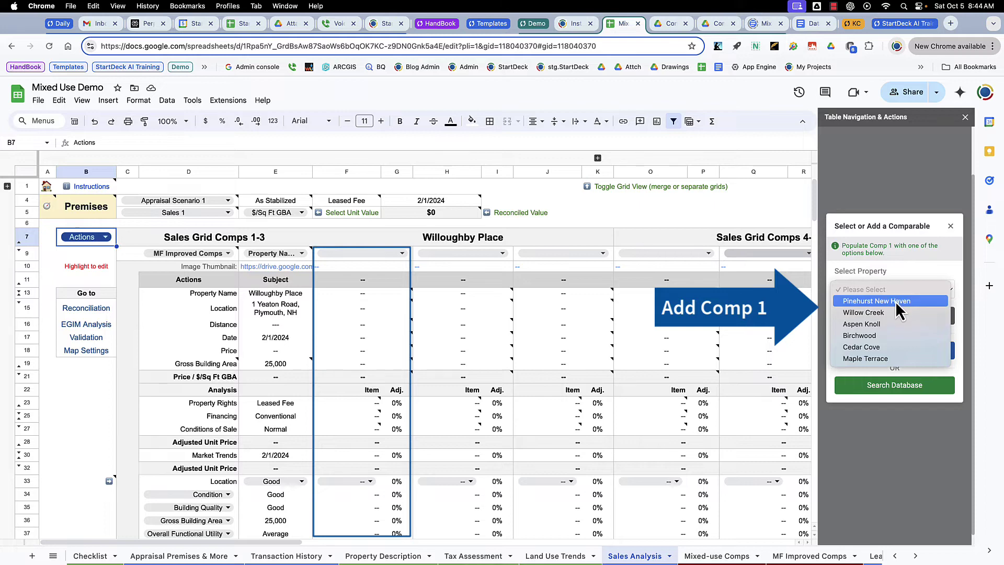
left_click(896, 302)
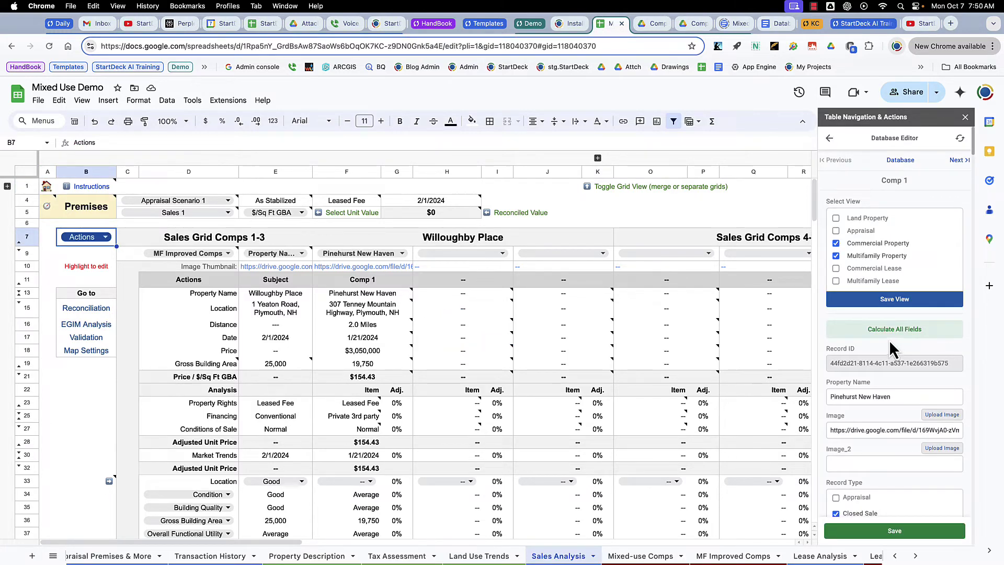
Choose Maple Terrace as Comp 2 and Cedar Cove as Comp 3 directly in the sales grid.
left_click(498, 256)
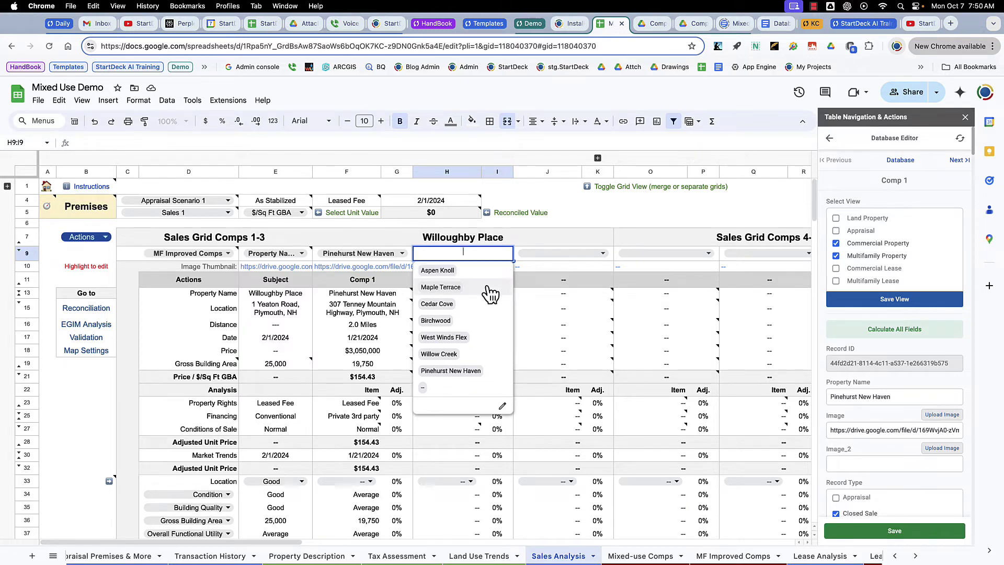
left_click(441, 287)
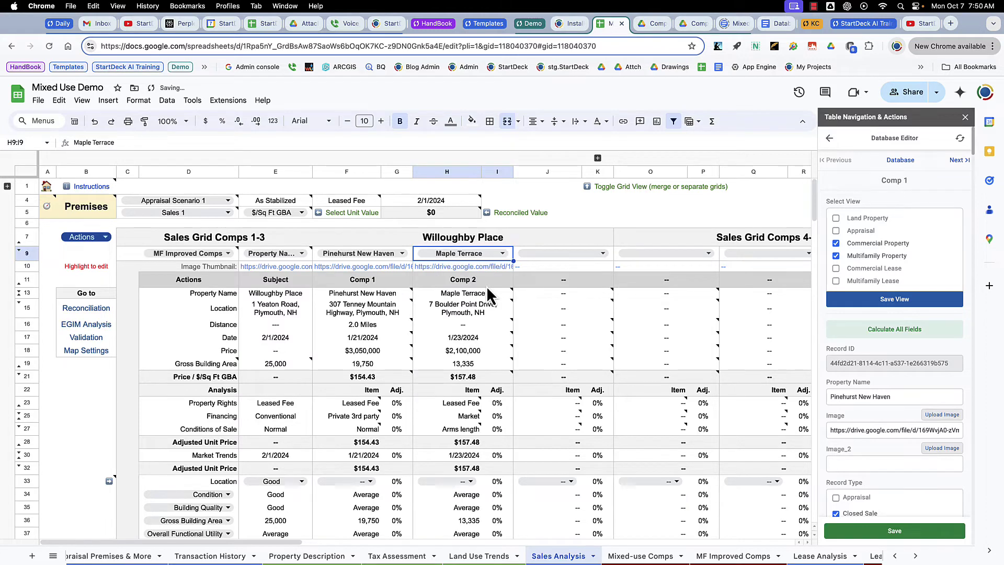
left_click(586, 253)
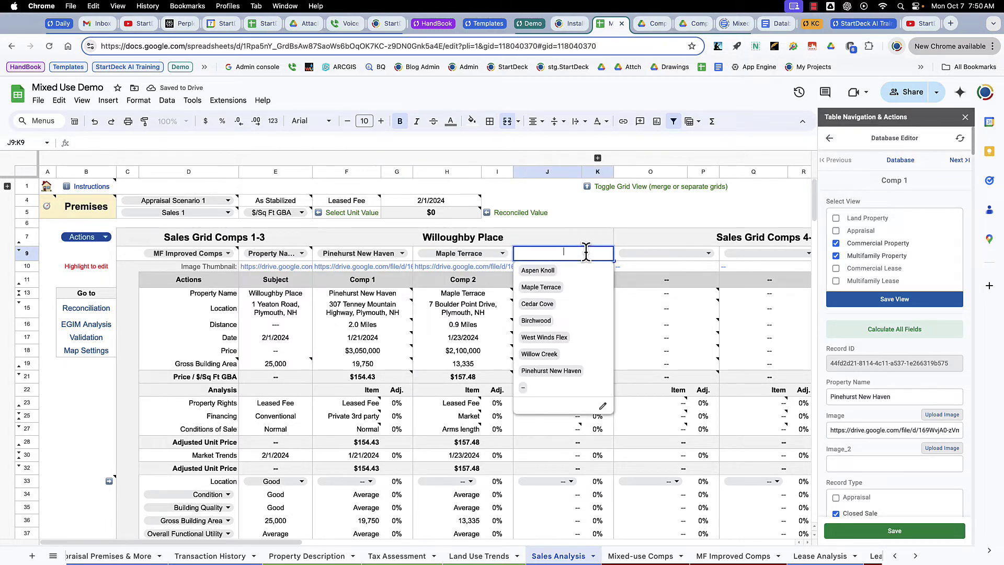
left_click(566, 304)
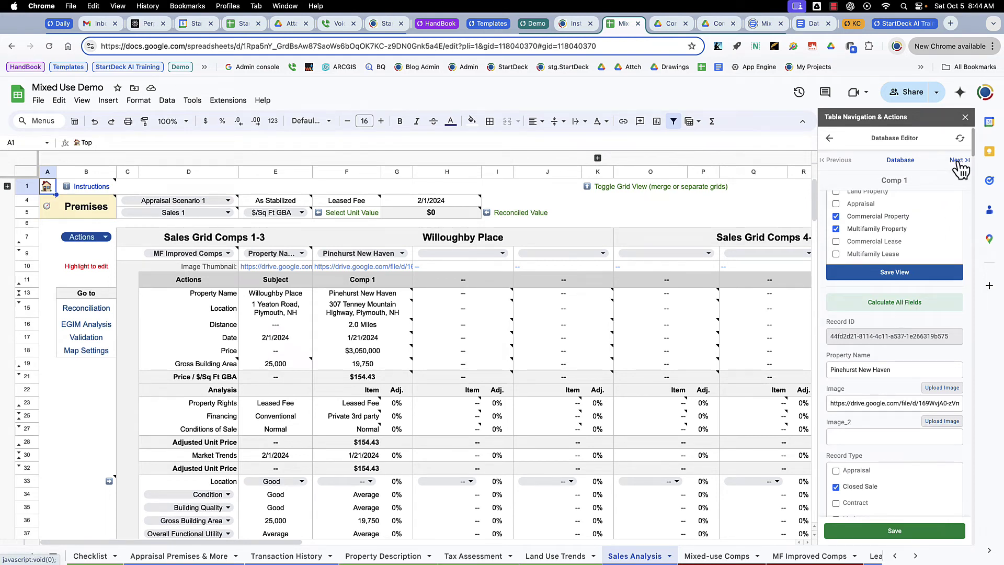
Open the database search from the Comp 1 record in the editor.
left_click(901, 160)
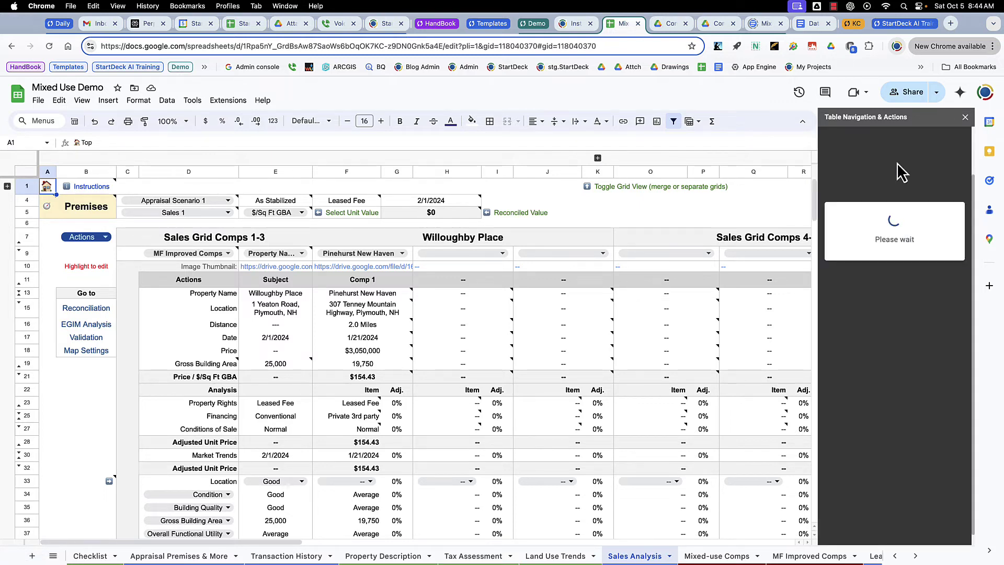